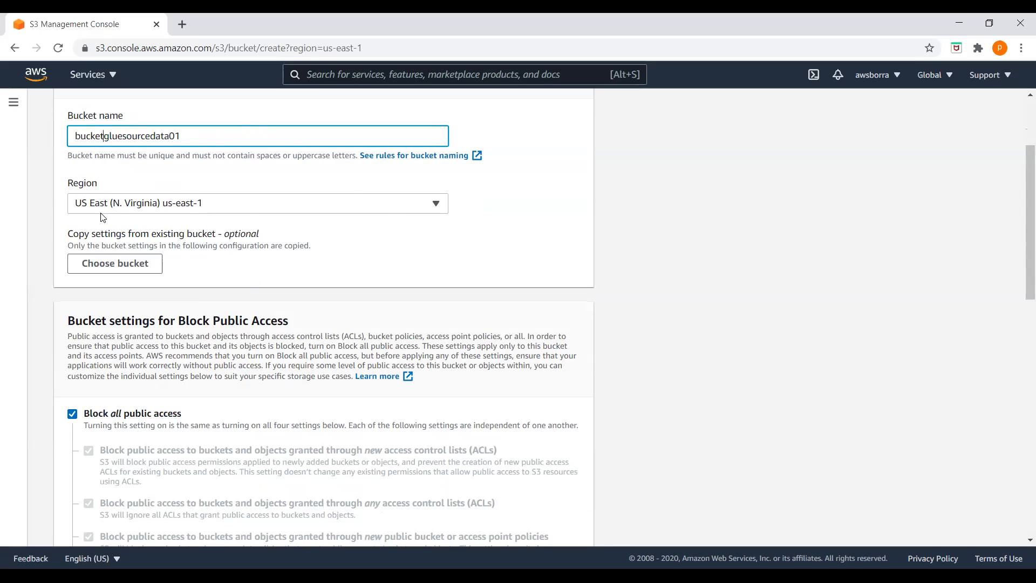
Step: Turn off Block all public access, acknowledge the risk, and create the bucketgluesourcedata01 bucket, then refresh the bucket list
scroll(315, 284, down, 4)
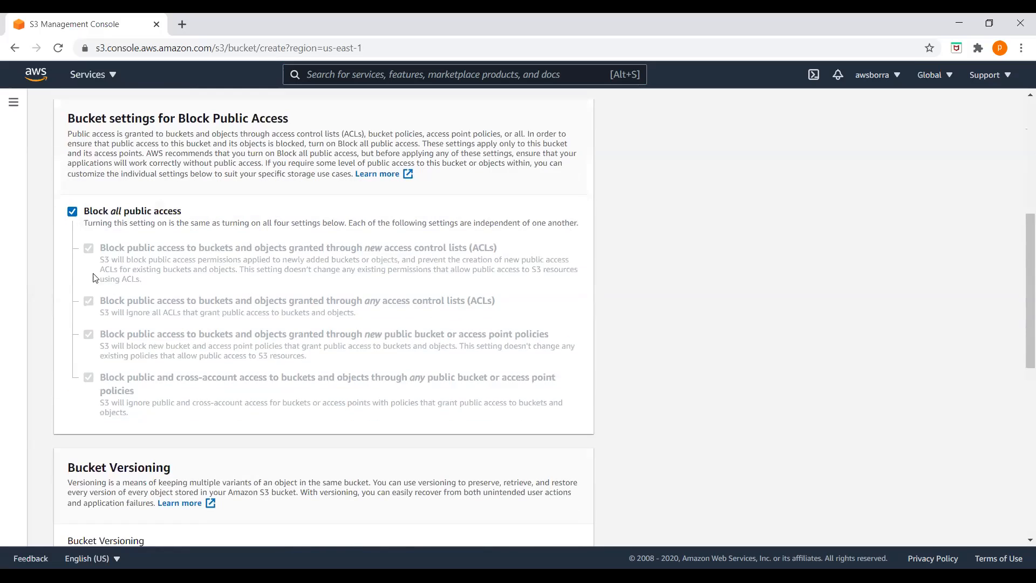
click(73, 211)
scroll(356, 342, down, 6)
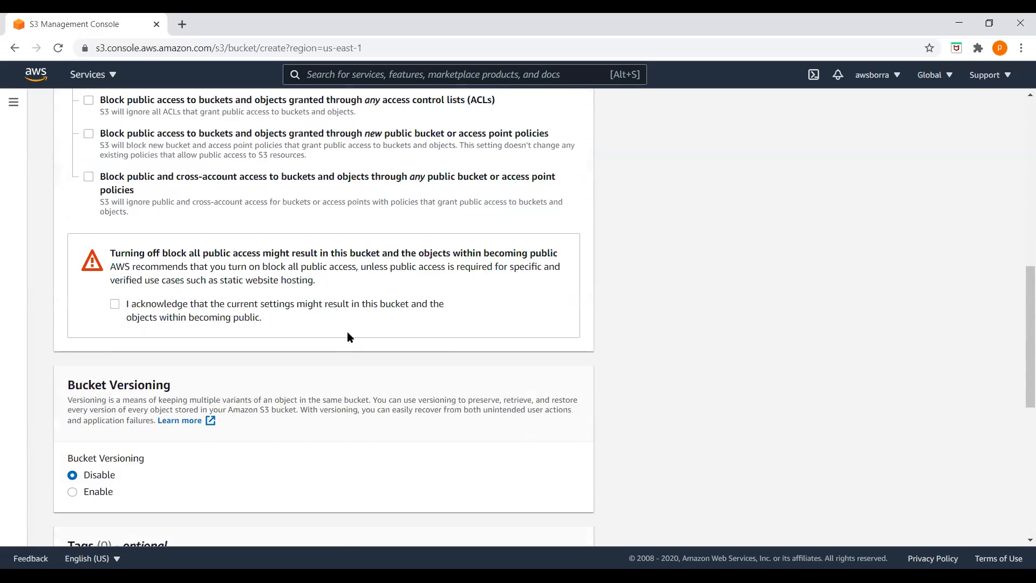
click(113, 170)
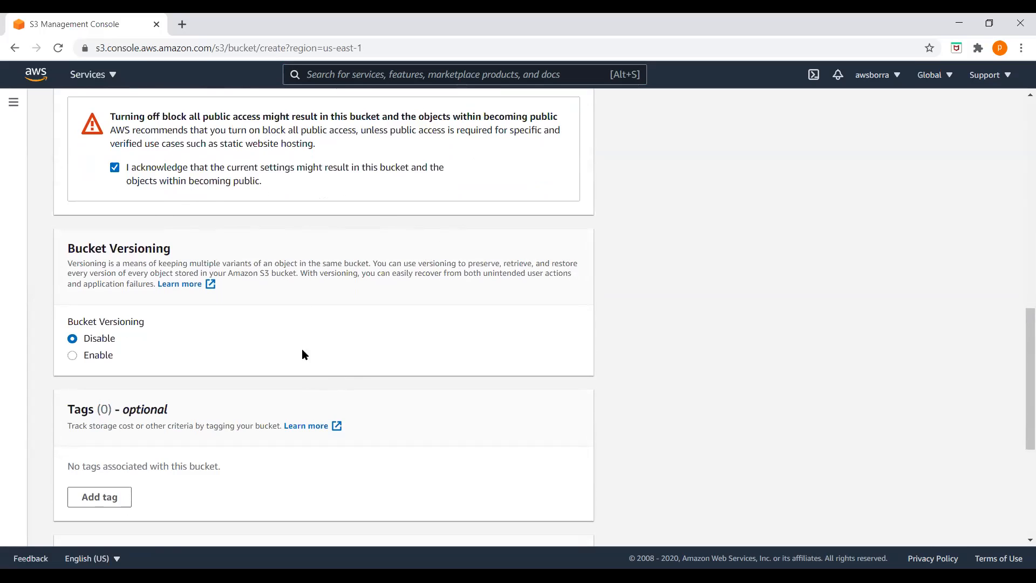
scroll(492, 390, down, 5)
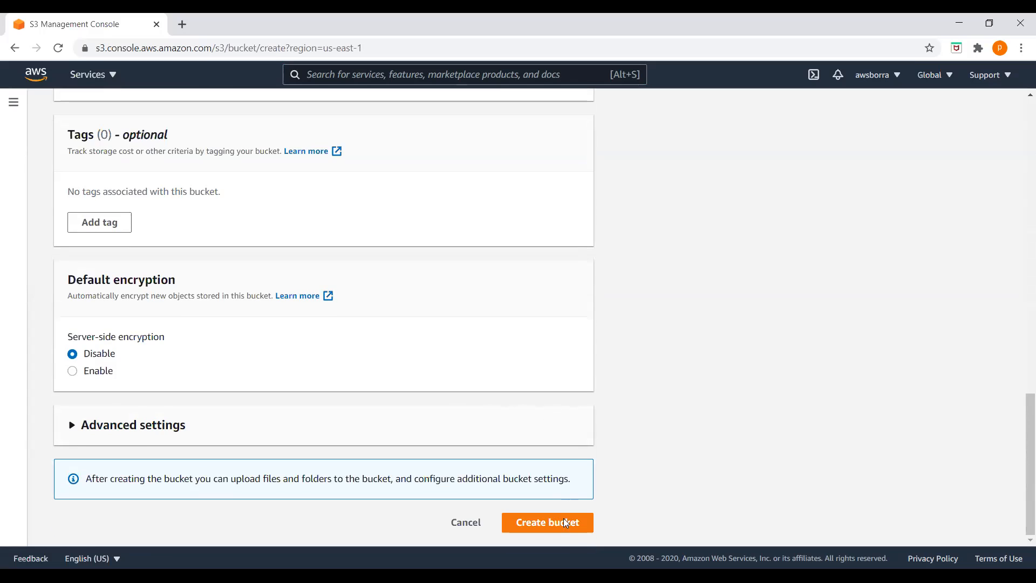
click(534, 523)
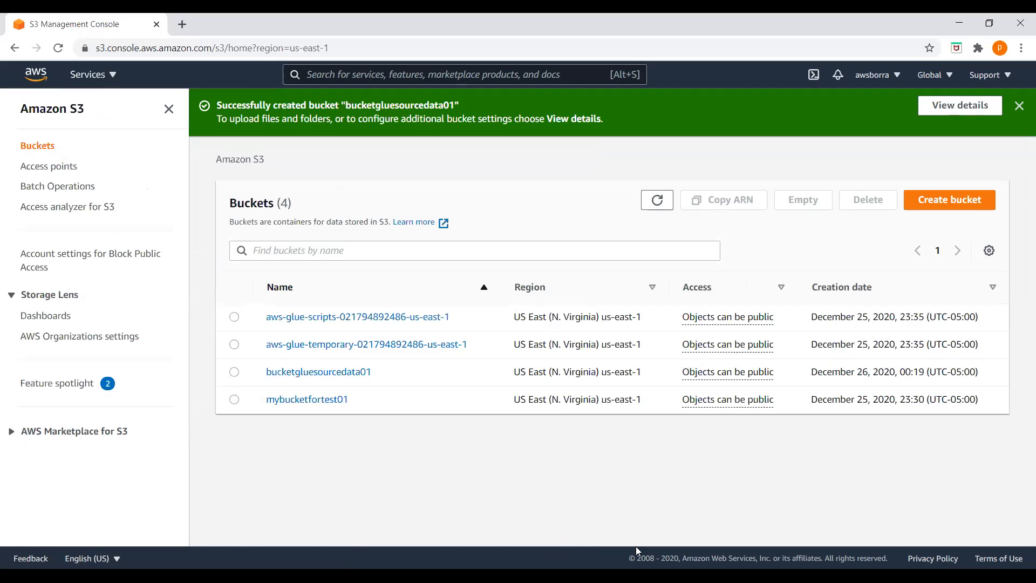
click(656, 201)
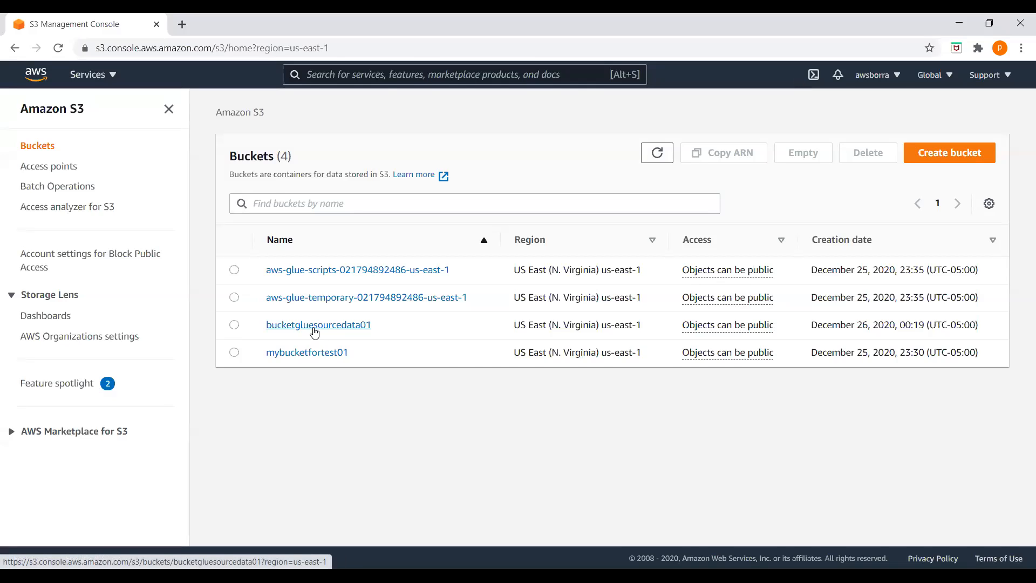
Step: Create a folder named sourcedata01 inside the bucketgluesourcedata01 bucket
click(314, 329)
scroll(578, 366, down, 2)
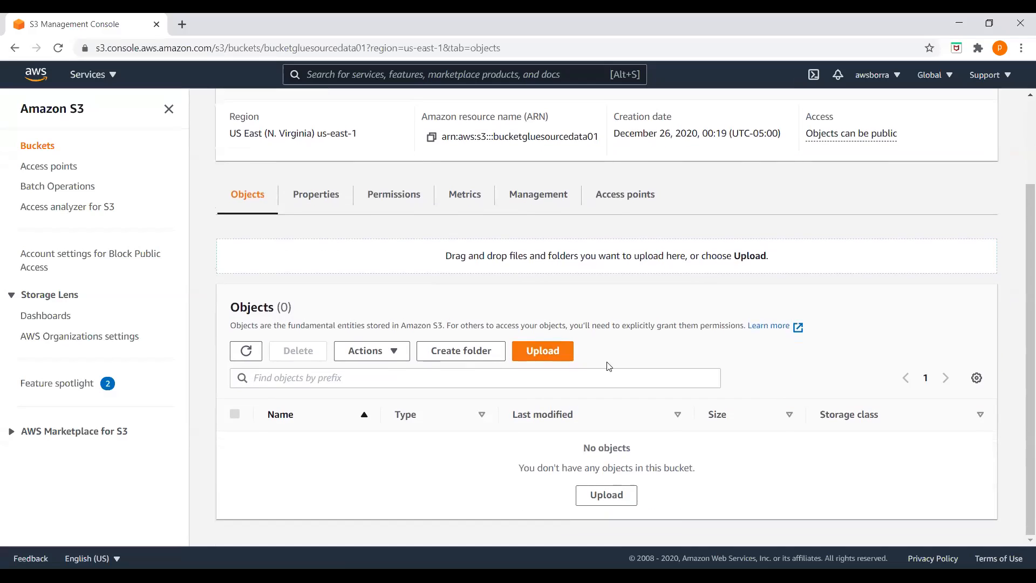
click(468, 353)
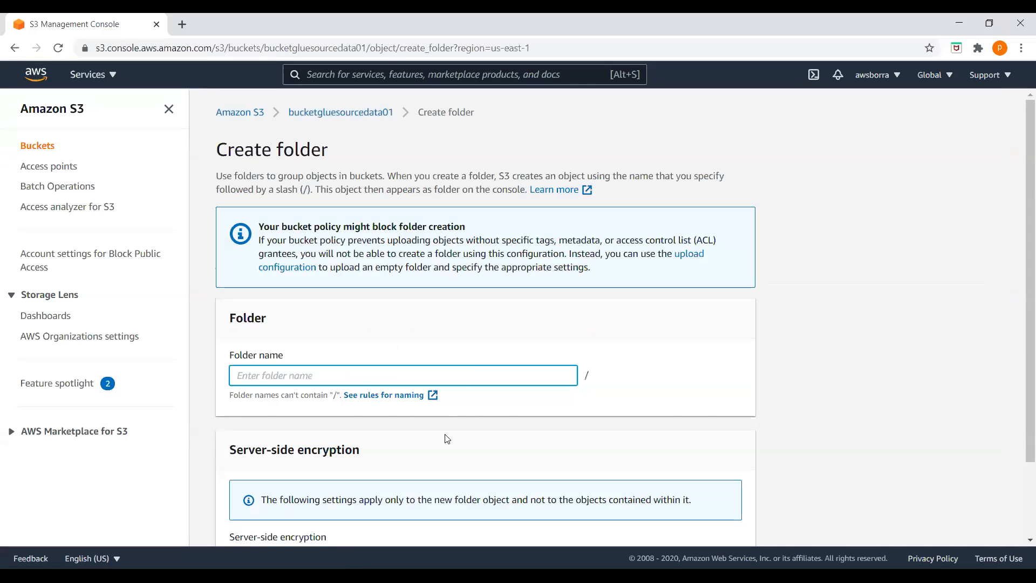
text(sourcedata)
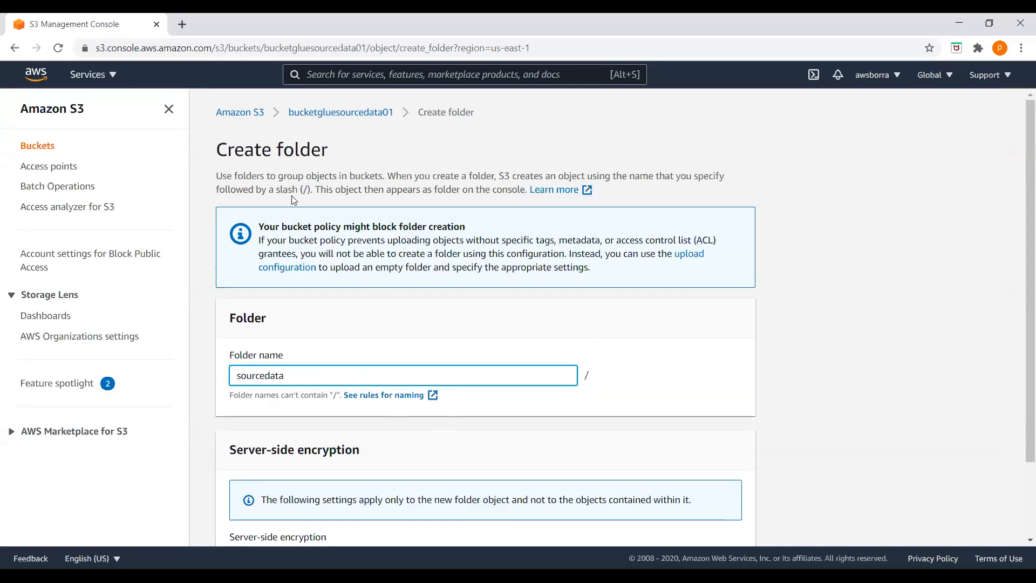
text(0)
scroll(479, 403, down, 2)
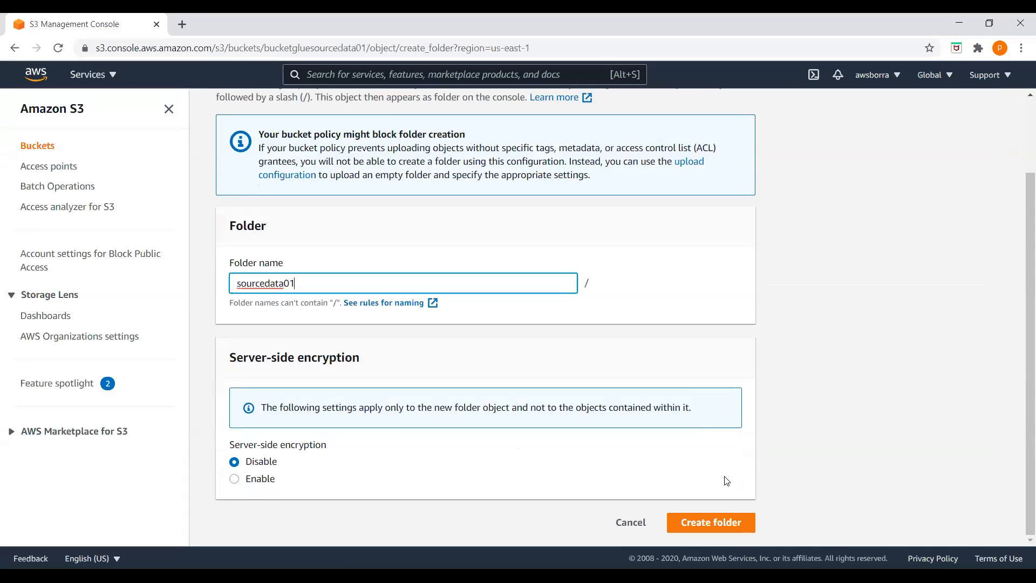
click(711, 521)
Step: Add a second folder named targetdata01 to the bucketgluesourcedata01 bucket
scroll(639, 499, down, 2)
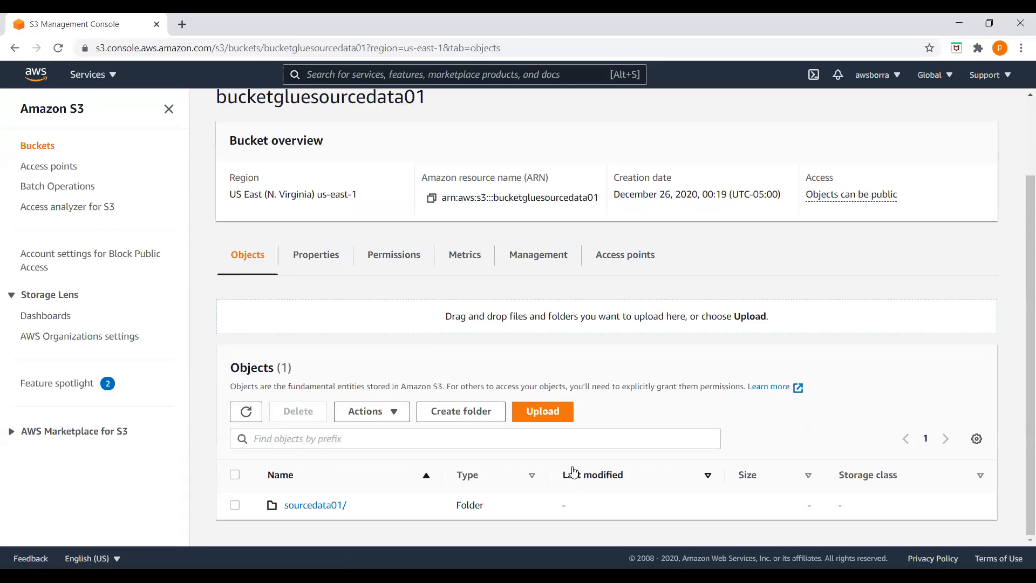
click(461, 411)
text(targetdata01)
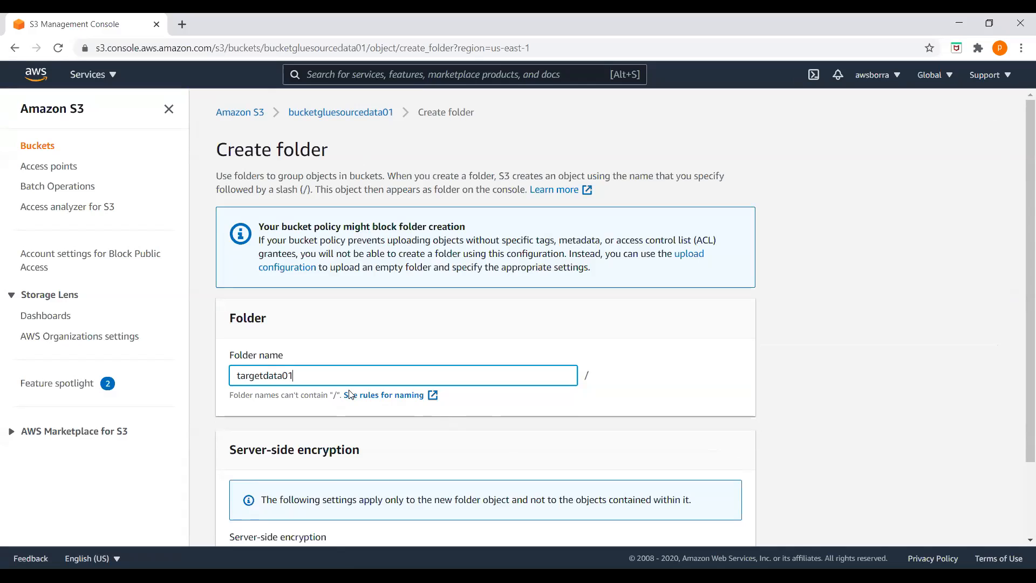
scroll(675, 374, down, 2)
click(707, 522)
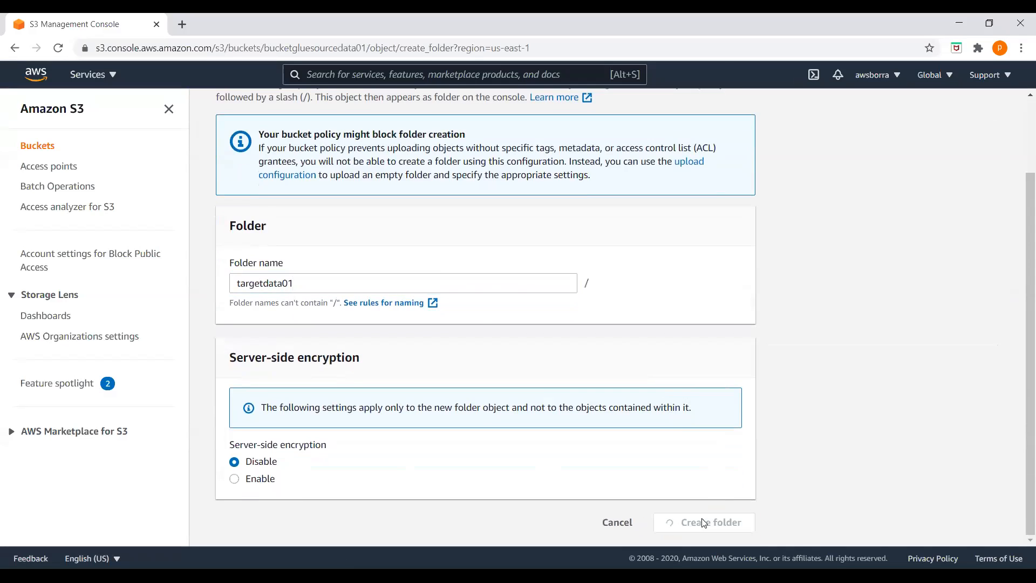
Step: Upload the MoviesData text file from the Desktop into the bucket's sourcedata01 folder
scroll(471, 471, down, 2)
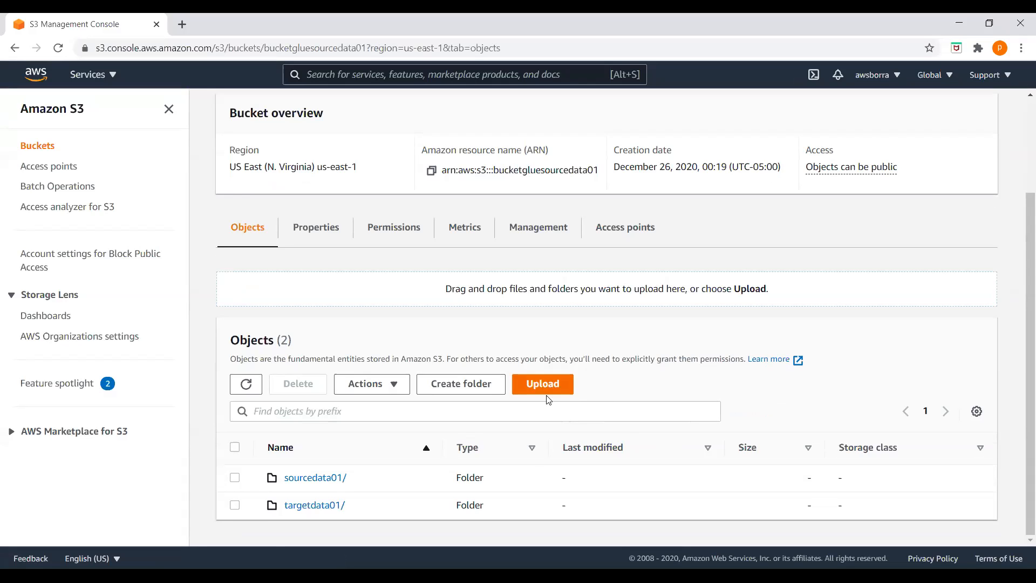
scroll(344, 344, up, 2)
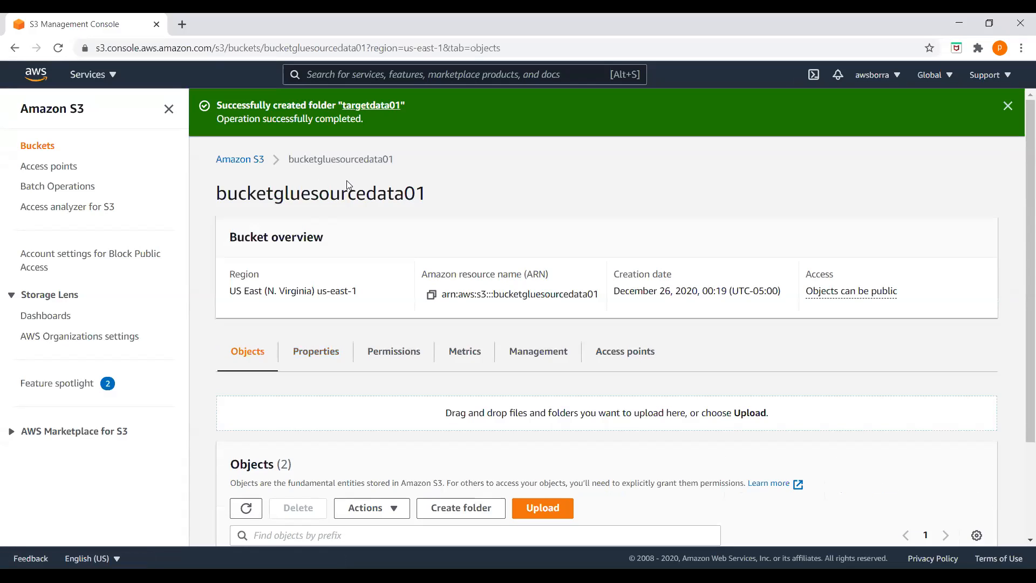
scroll(412, 340, down, 2)
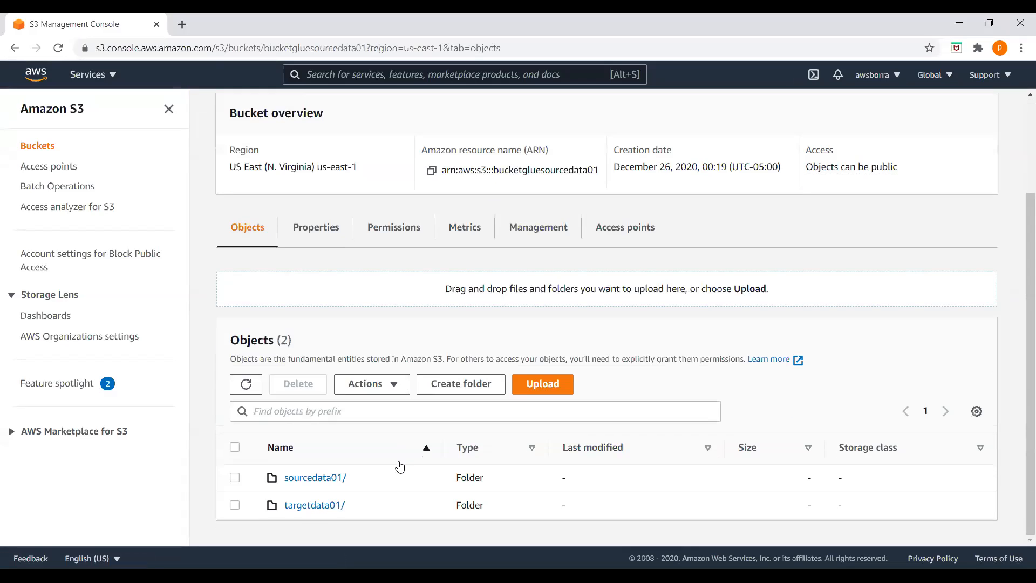
click(315, 478)
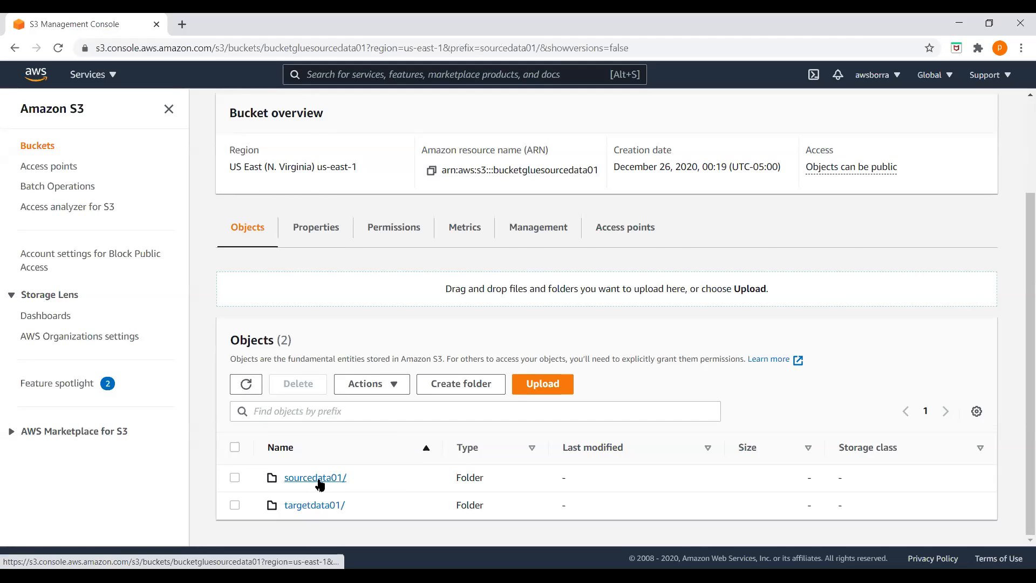
click(545, 412)
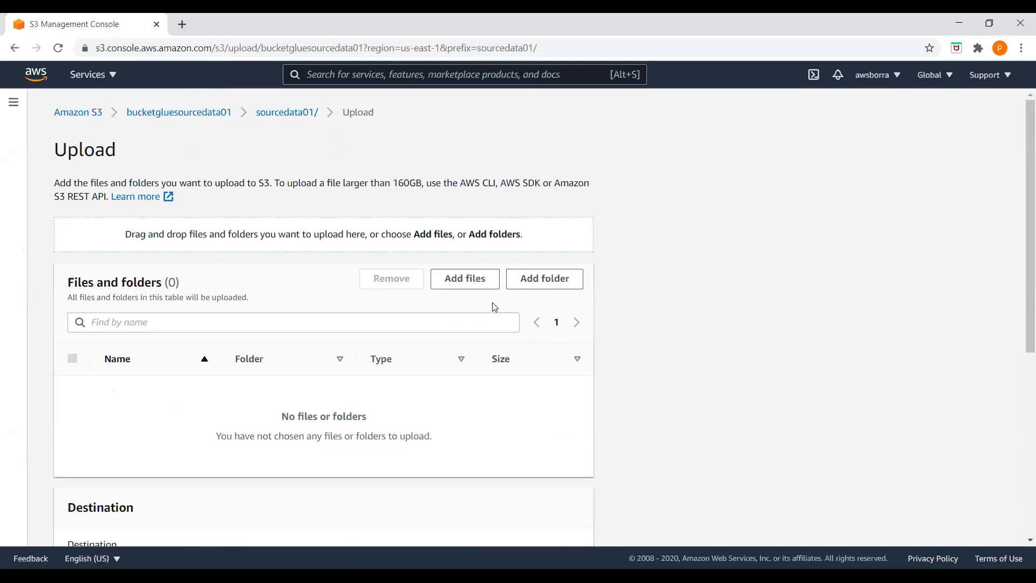
click(466, 278)
click(606, 130)
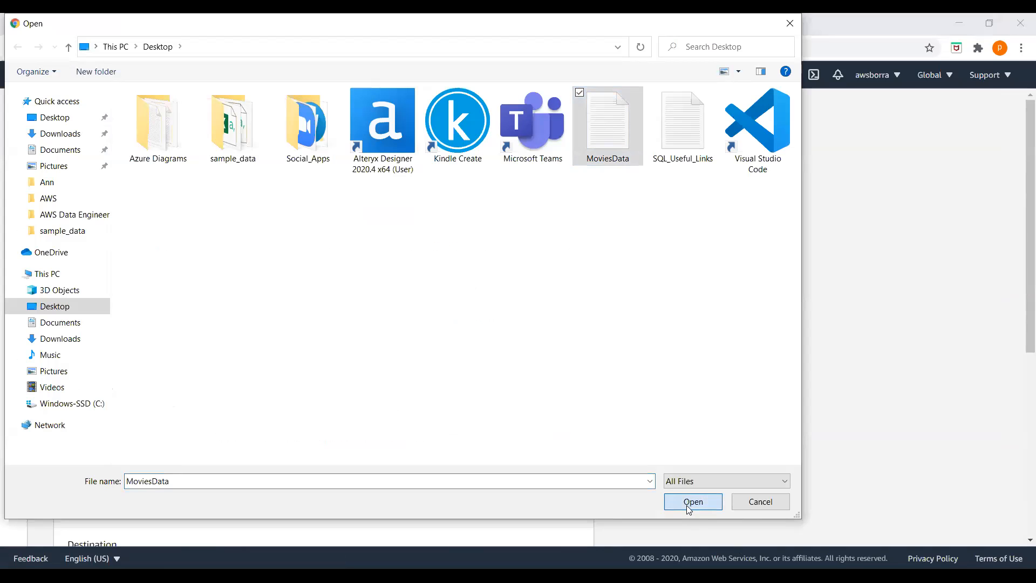
click(688, 505)
scroll(542, 438, down, 2)
scroll(543, 438, down, 3)
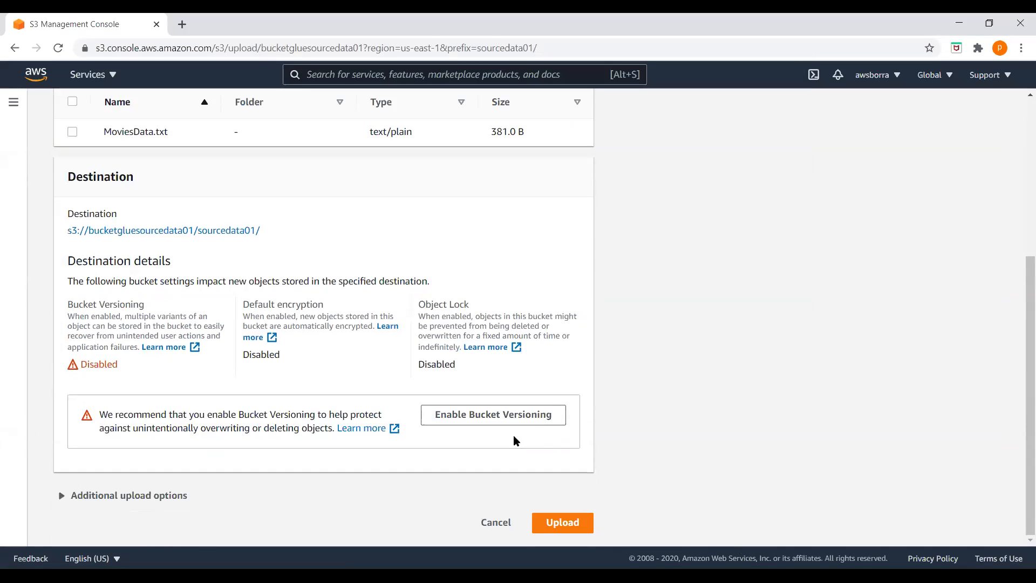
click(564, 524)
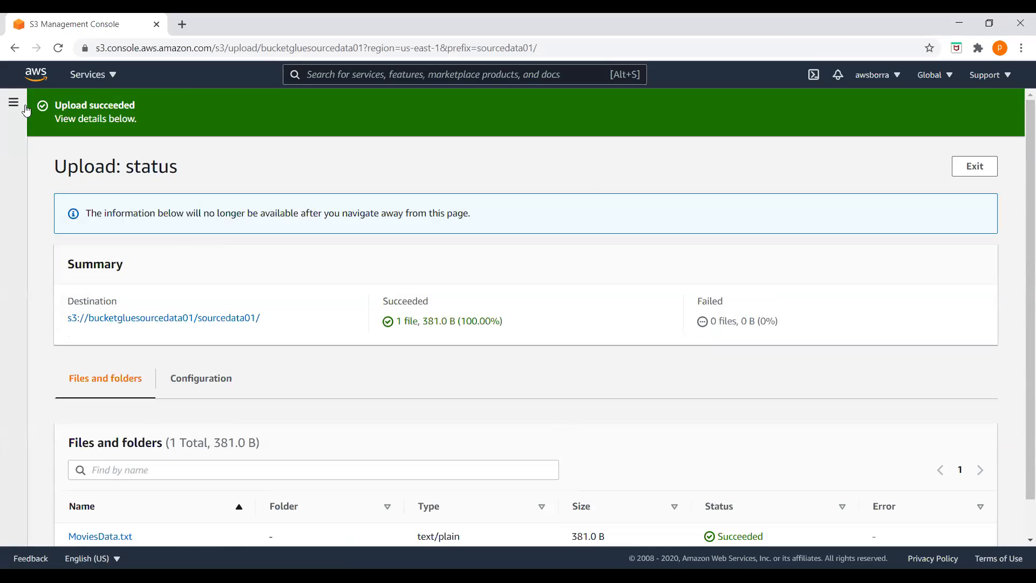
Step: Switch to the AWS Glue service and delete the existing glue01 crawler
click(37, 78)
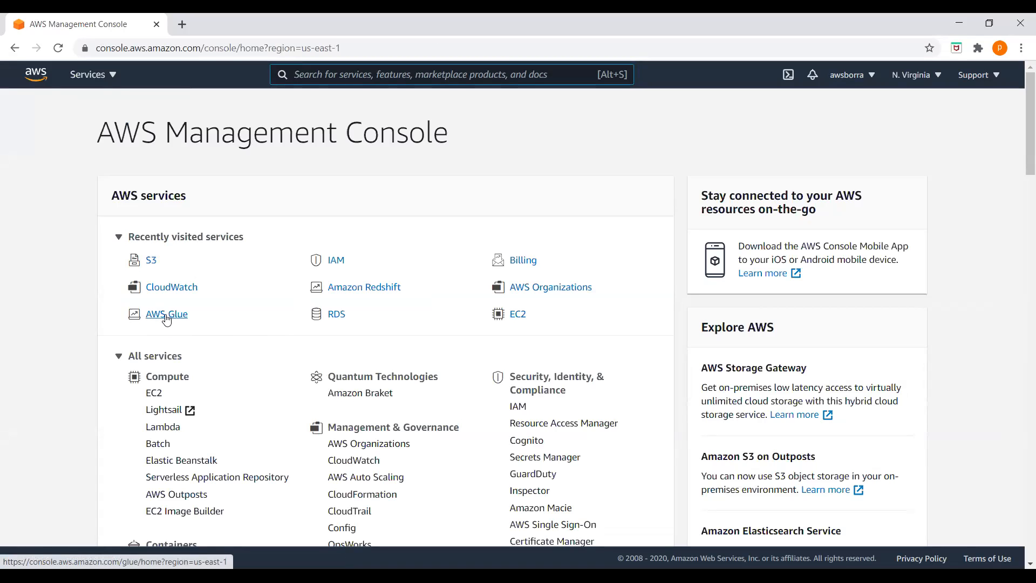
click(166, 315)
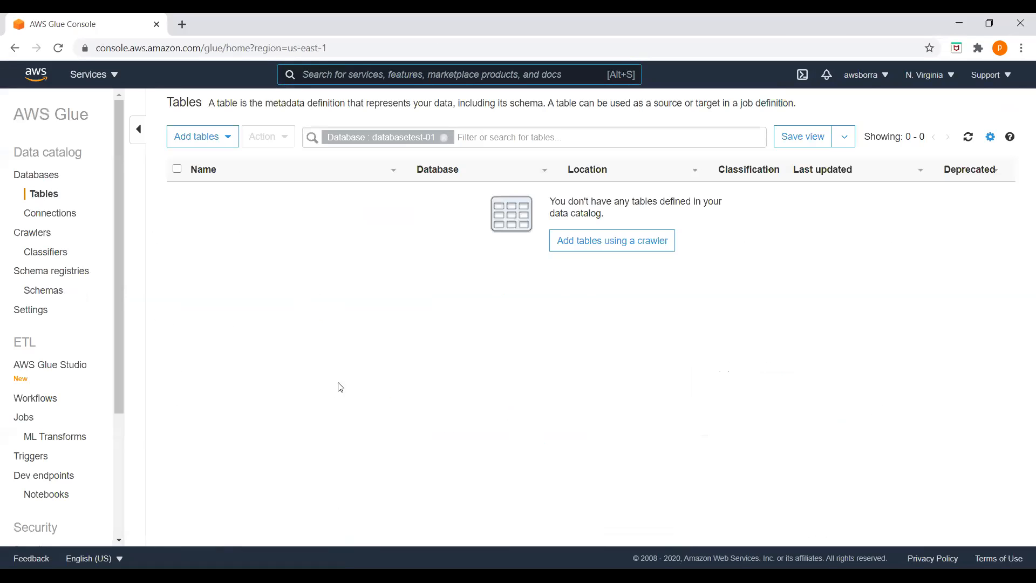
click(36, 235)
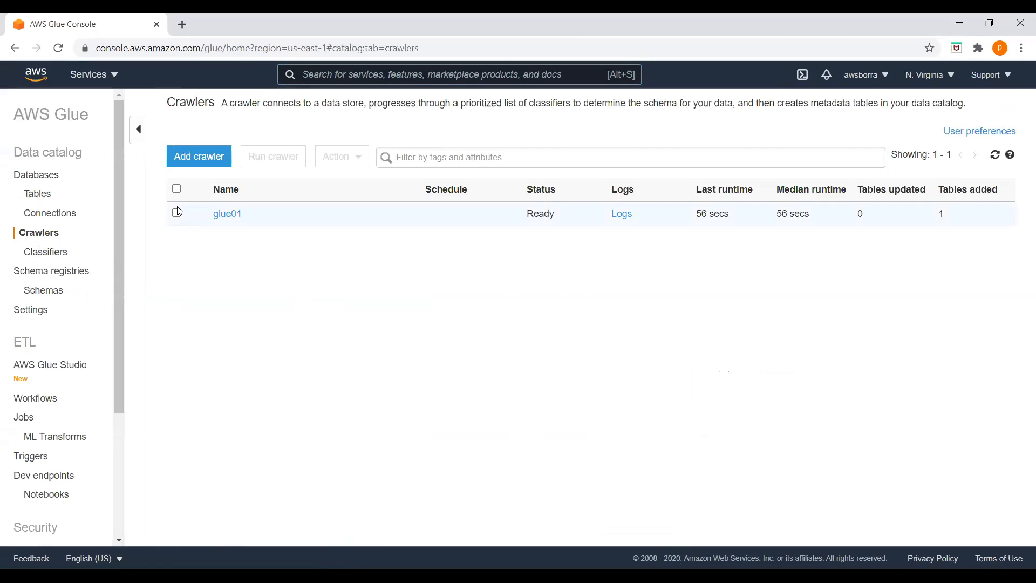
click(177, 214)
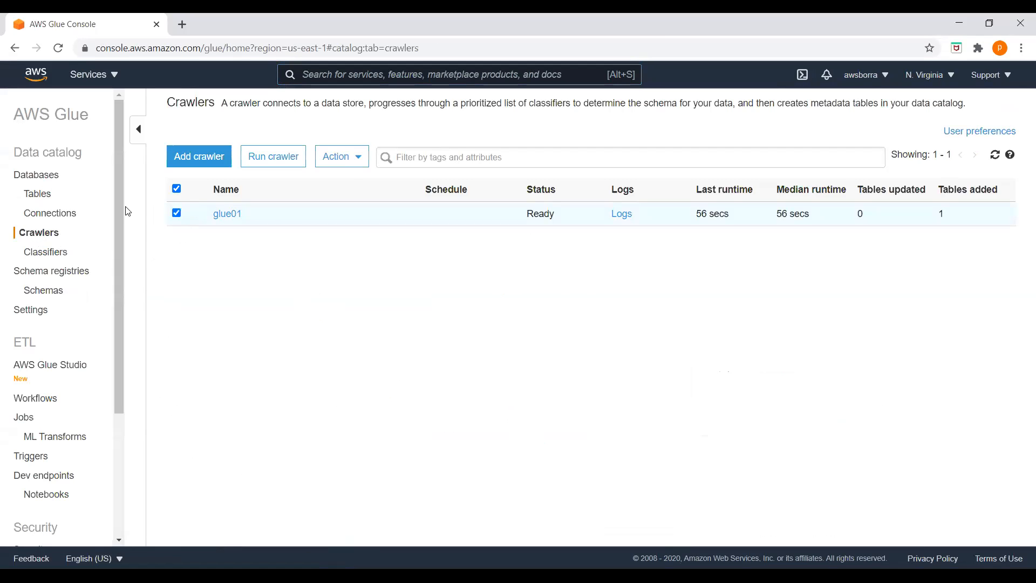
click(341, 162)
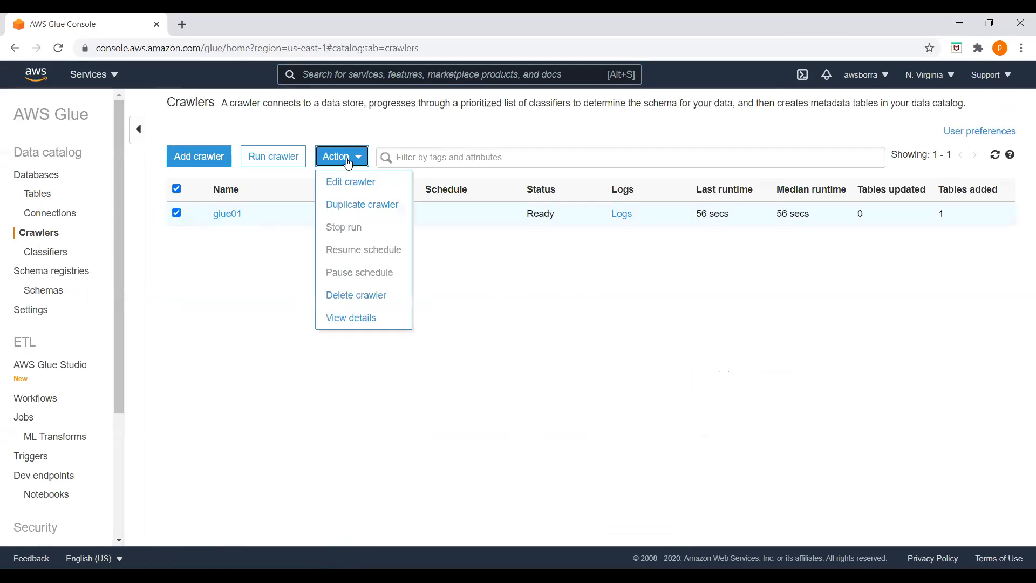
click(380, 296)
click(526, 232)
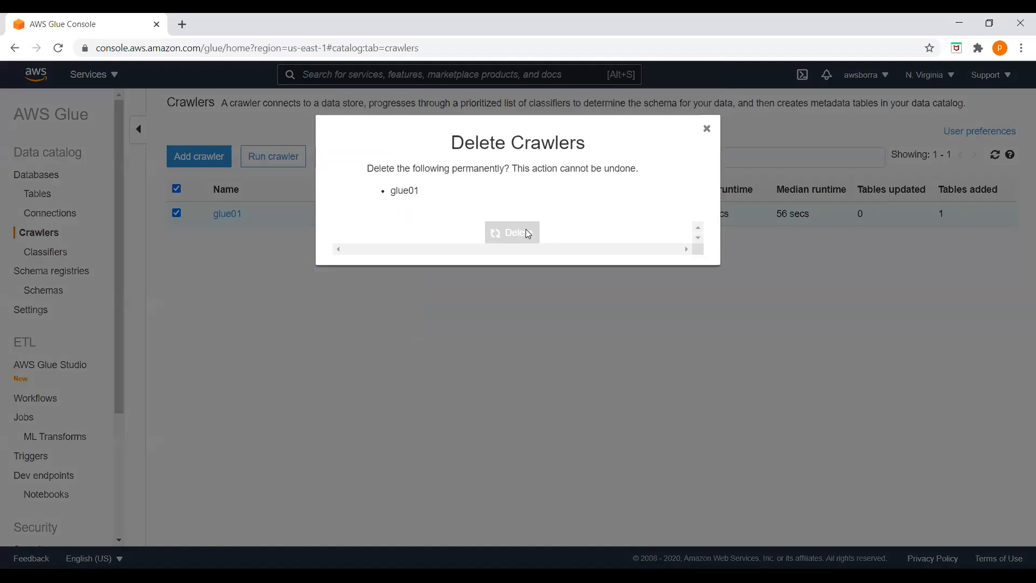
Step: Start a new crawler named gluecrawler01 and accept data stores as its source type with all folders crawled
click(201, 162)
click(411, 200)
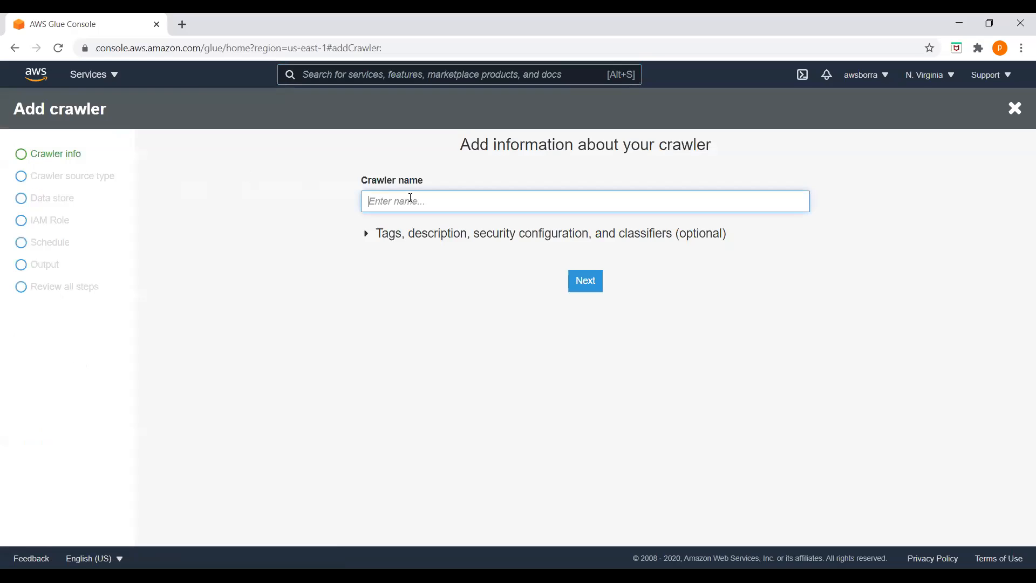
text(gluecrawler01)
click(584, 283)
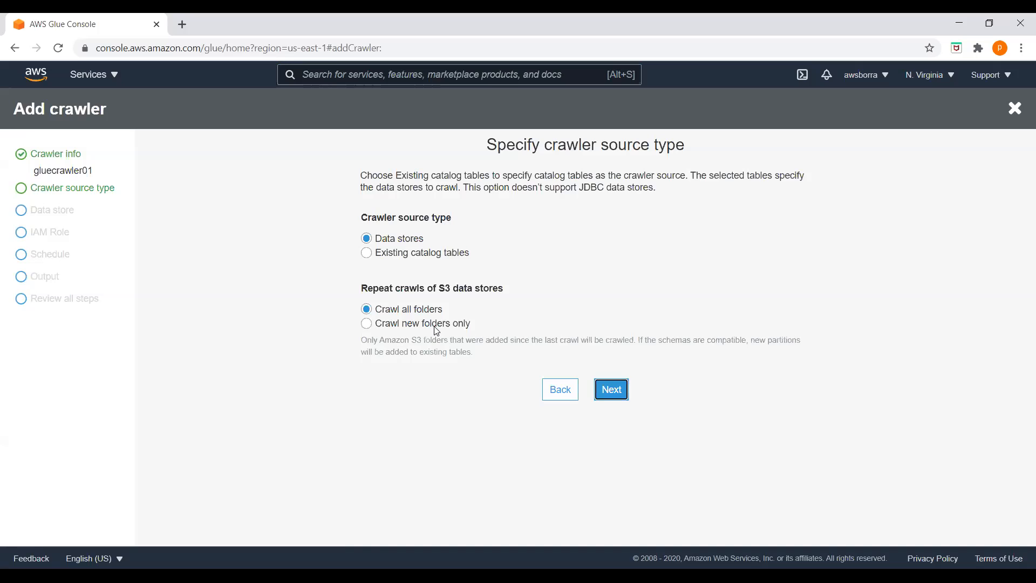
click(605, 389)
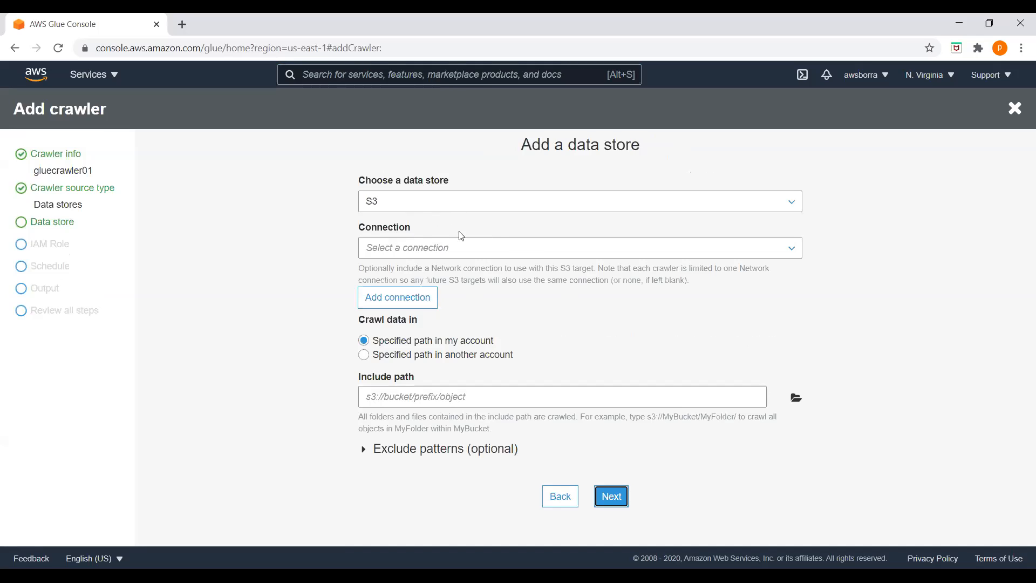
Step: Set the crawler's S3 include path to s3://bucketgluesourcedata01/sourcedata01/MoviesData.txt and accept the data store
click(796, 397)
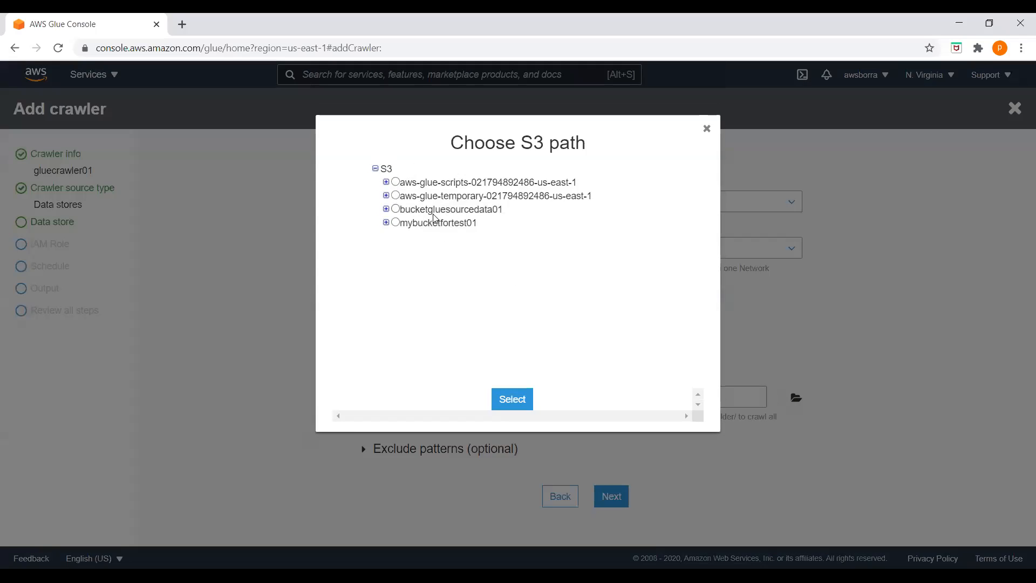
click(386, 209)
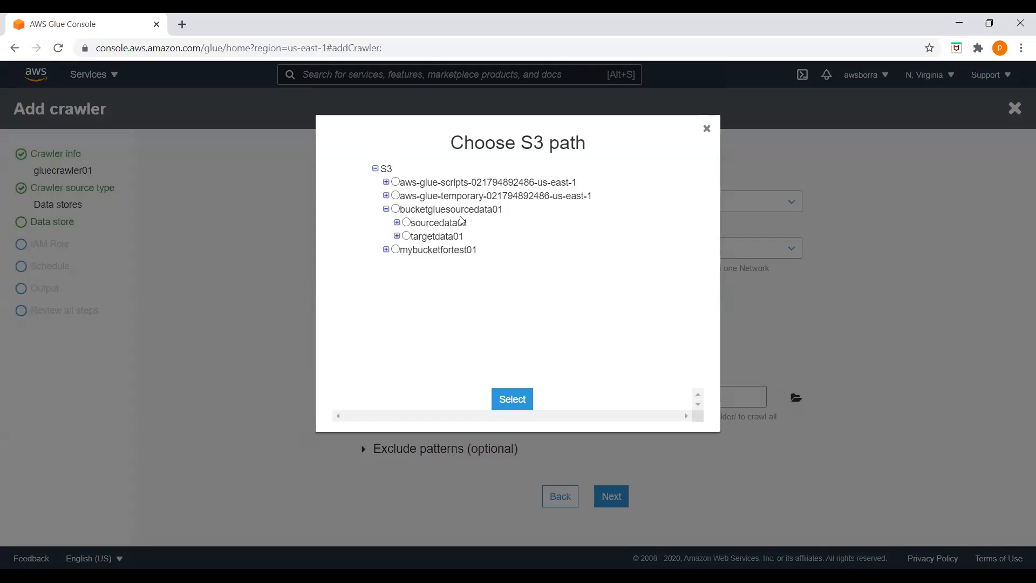
click(397, 223)
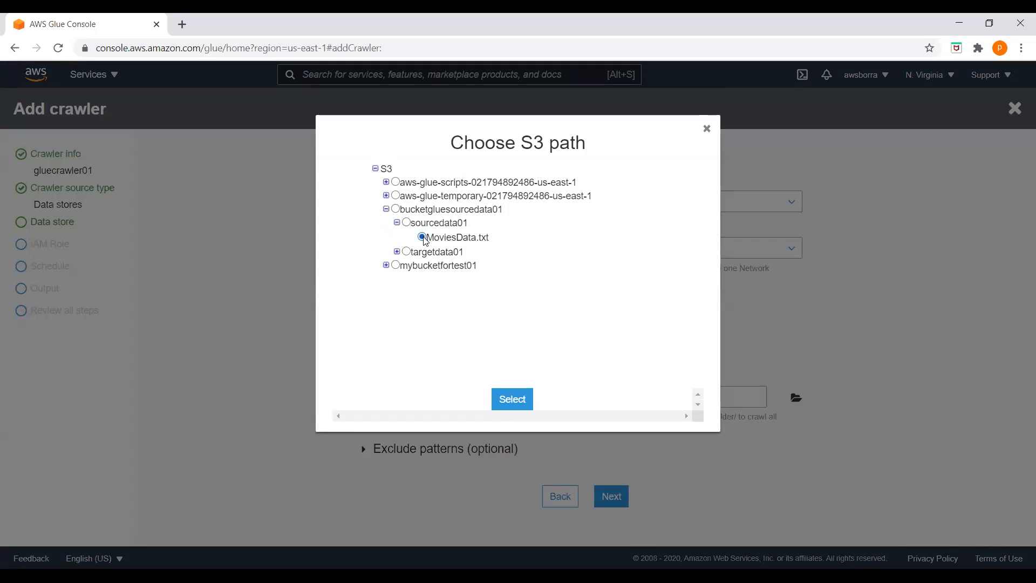
click(511, 399)
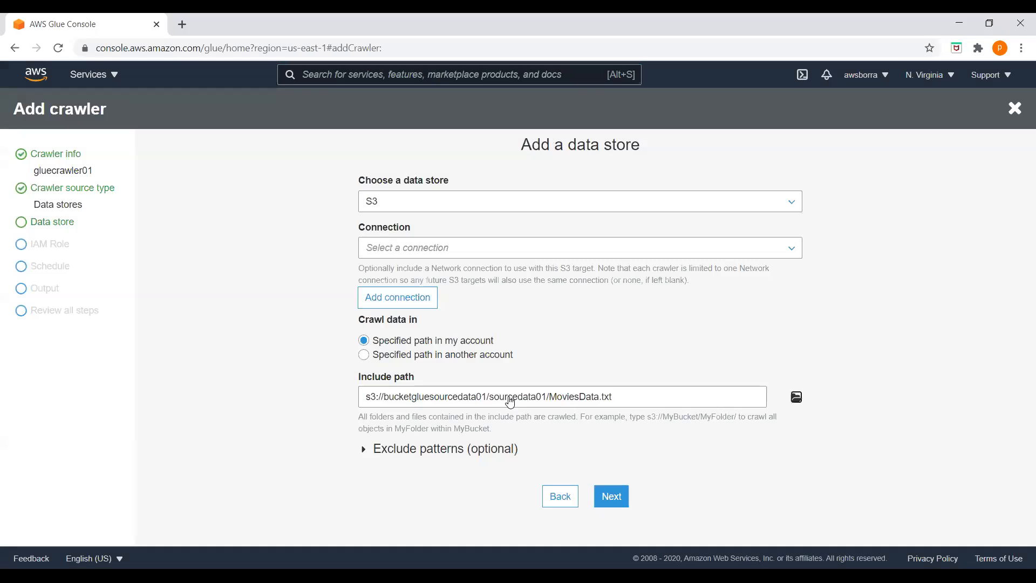
click(612, 497)
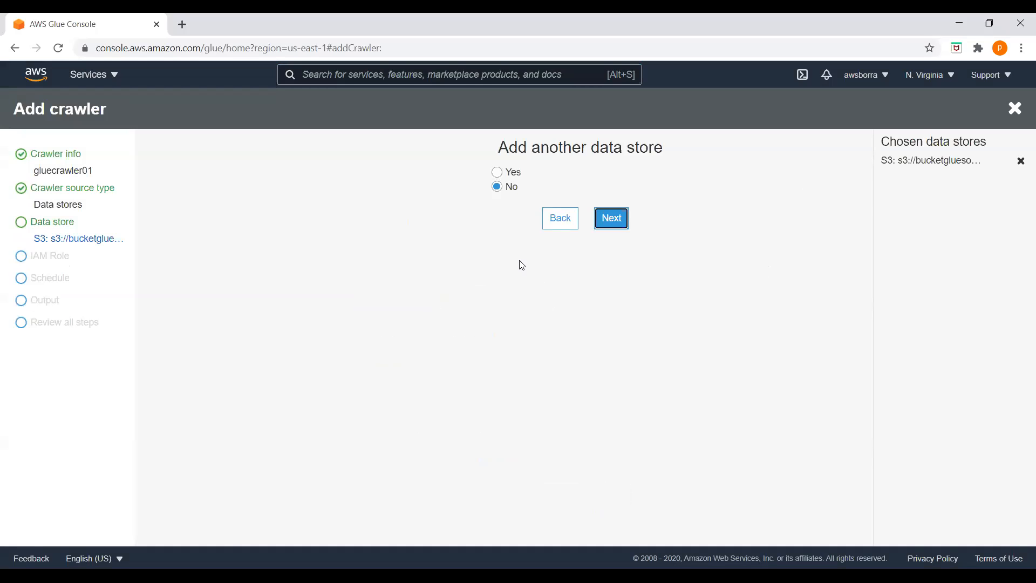
Step: Decline another data store and create the crawler's IAM role with the name suffix IAM-AWSGlue-Job_Role-01
click(606, 219)
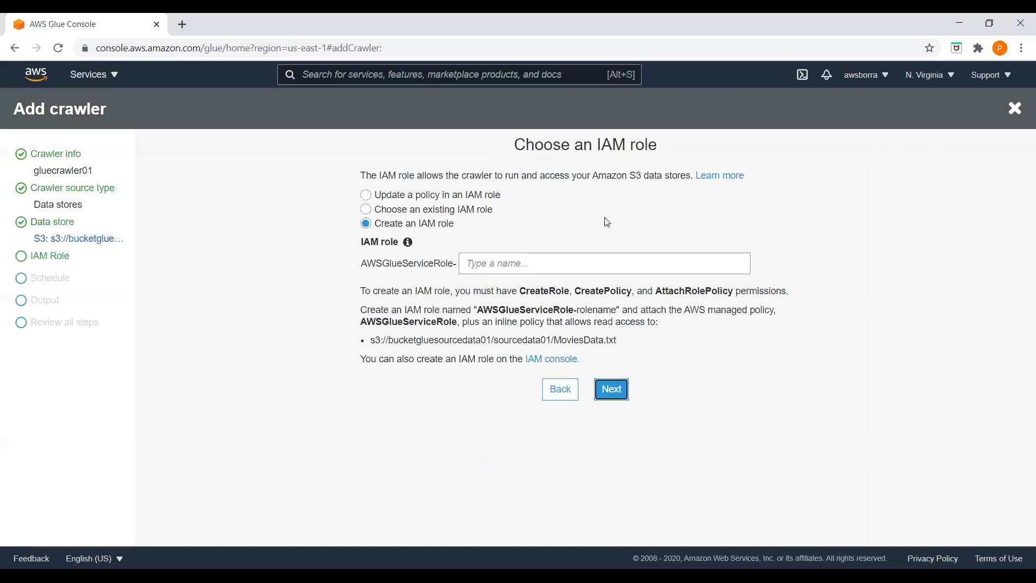
click(492, 262)
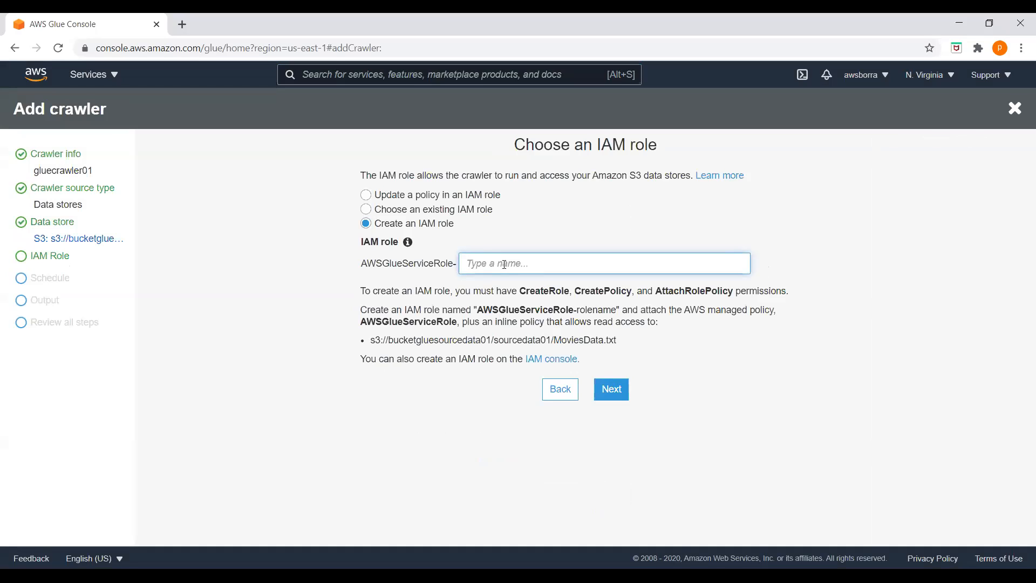
text(IAM-AWSGlue-Job_ROle-01)
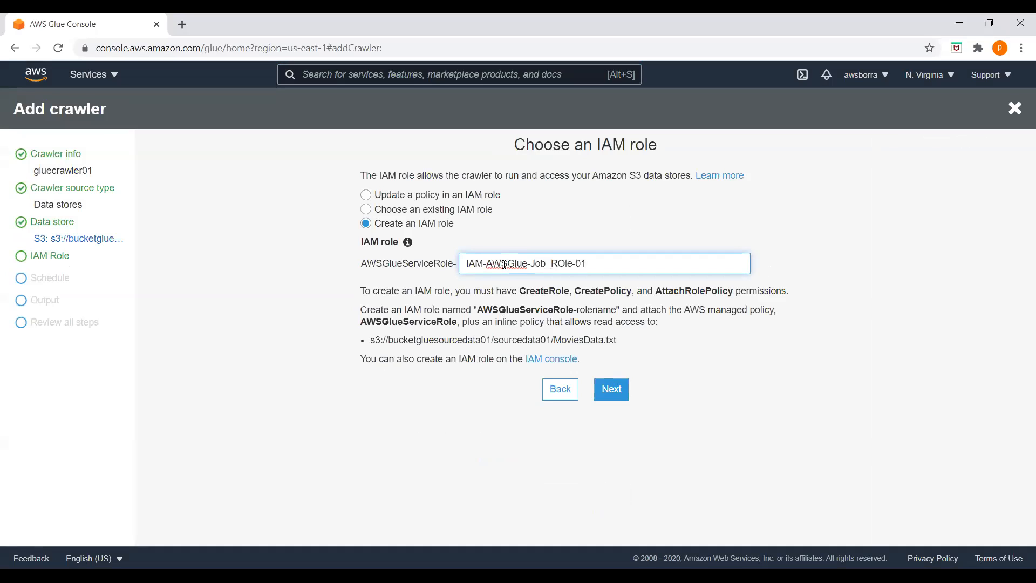
key(BackSpace)
text(o)
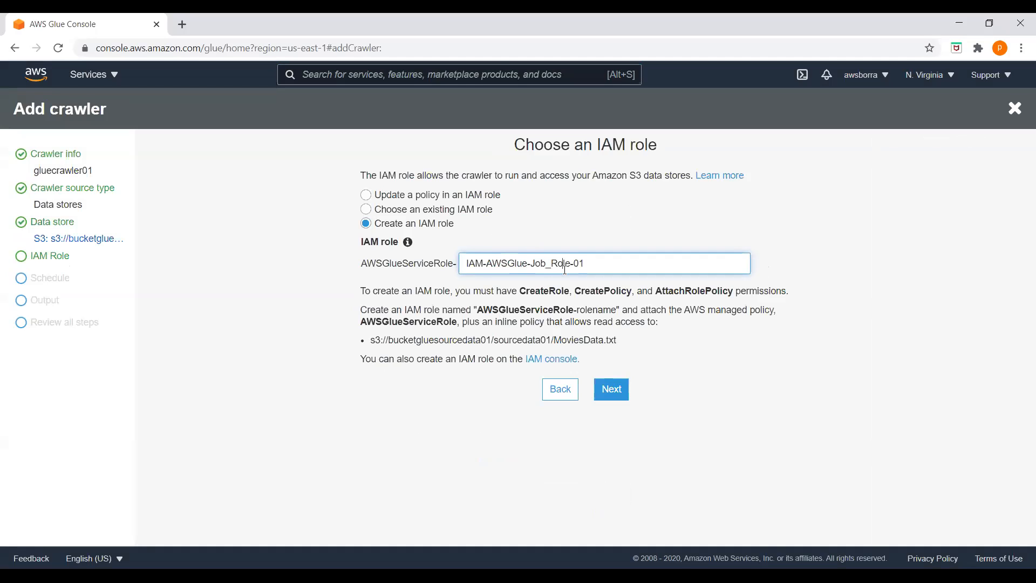
click(618, 403)
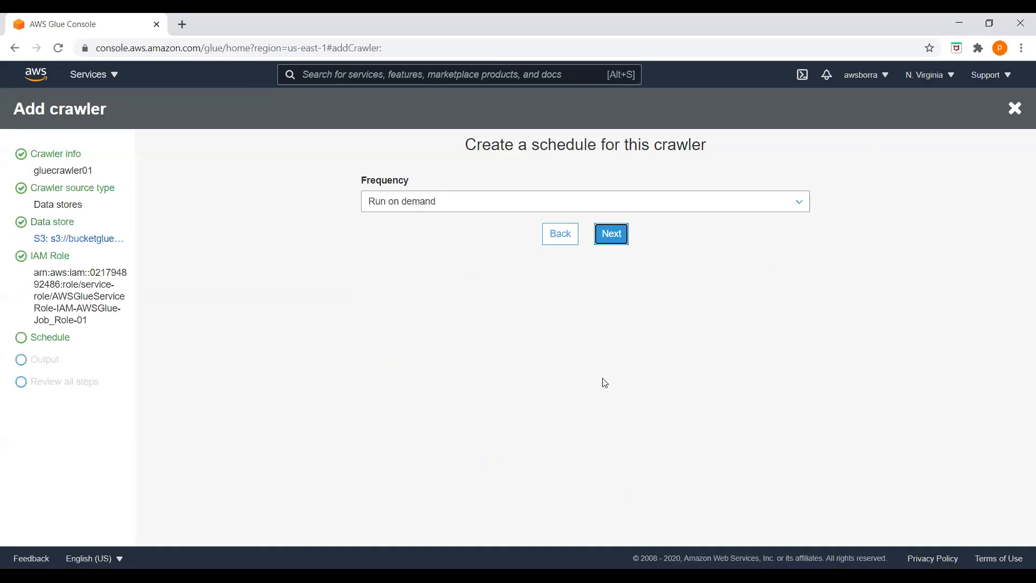
Step: Check the available schedule frequencies and keep the crawler set to Run on demand
click(412, 206)
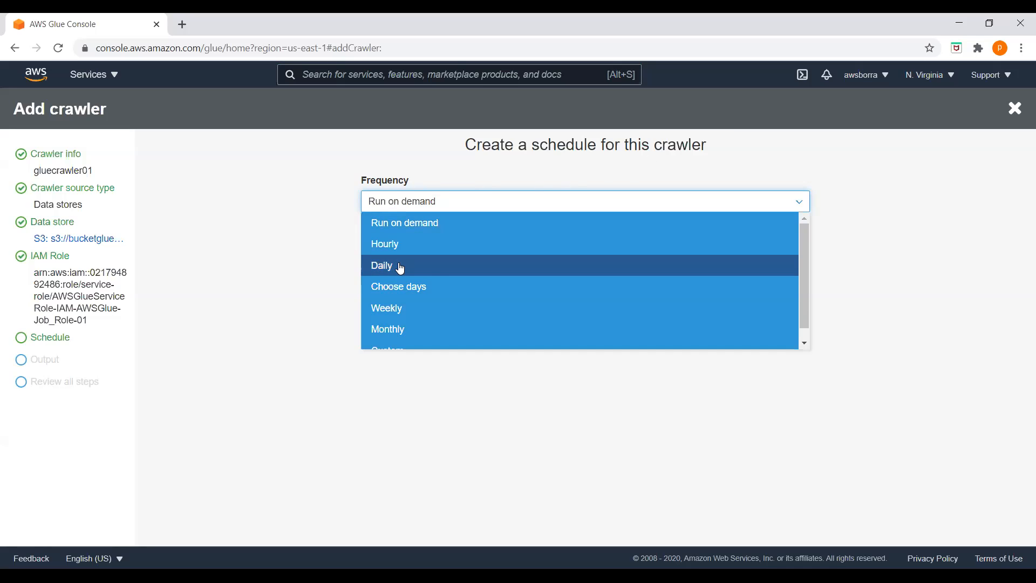
scroll(410, 308, down, 1)
scroll(426, 321, up, 1)
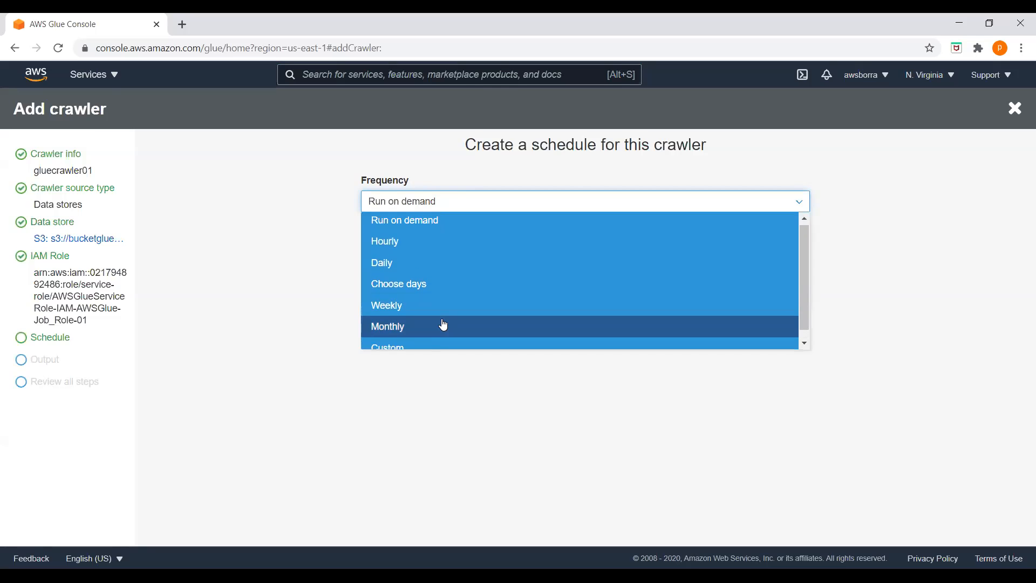
click(317, 226)
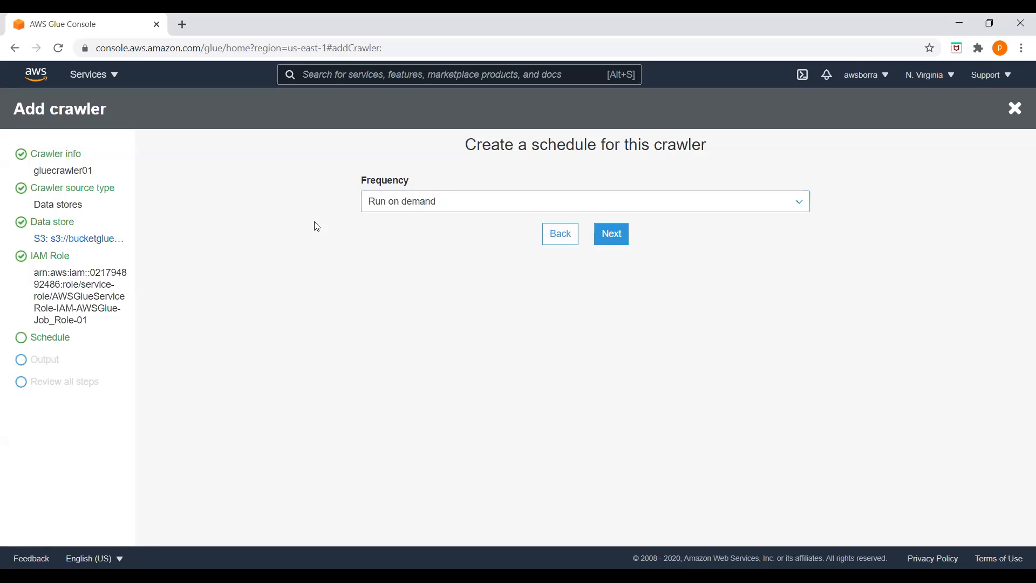
click(613, 236)
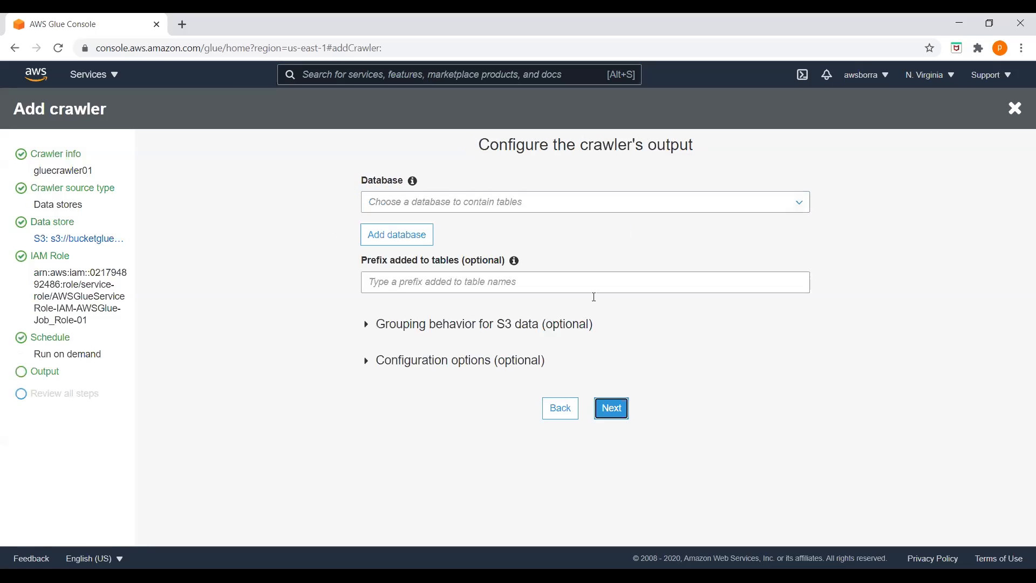
Step: Add a new database named Database01 for the crawler's output and accept the output settings
click(437, 204)
click(403, 242)
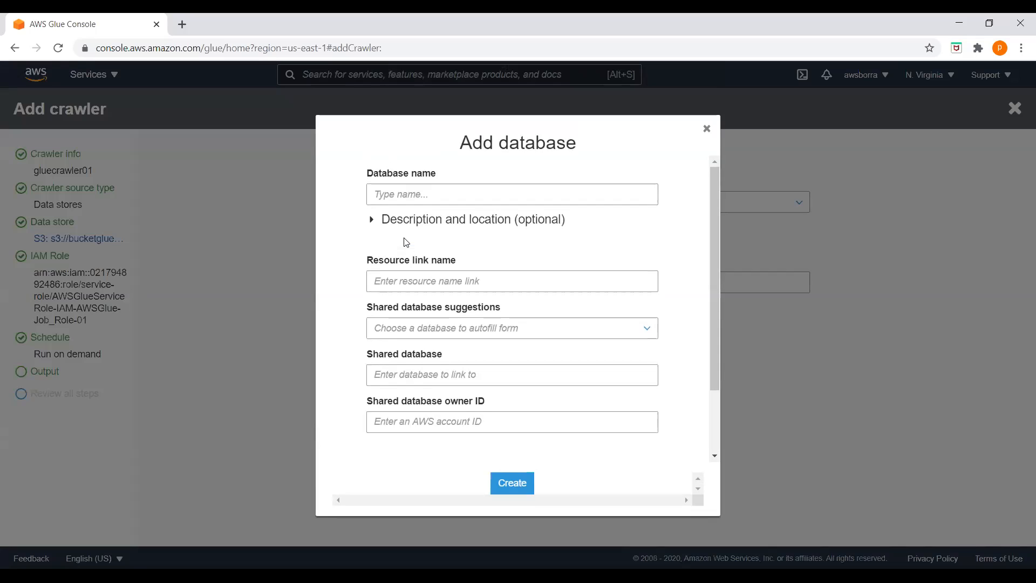
click(394, 187)
text(data)
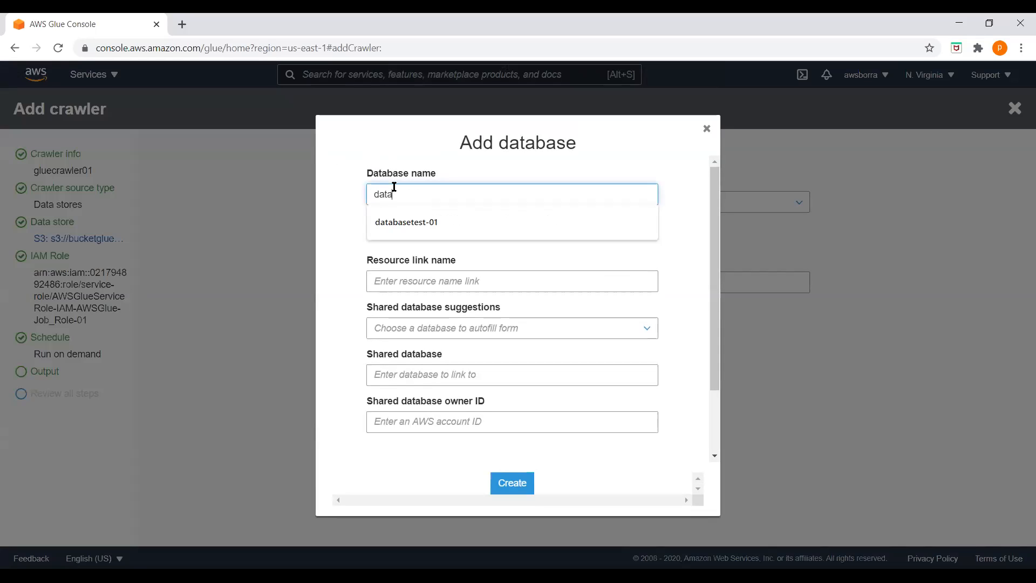
key(BackSpace)
key(BackSpace)
key(BackSpace)
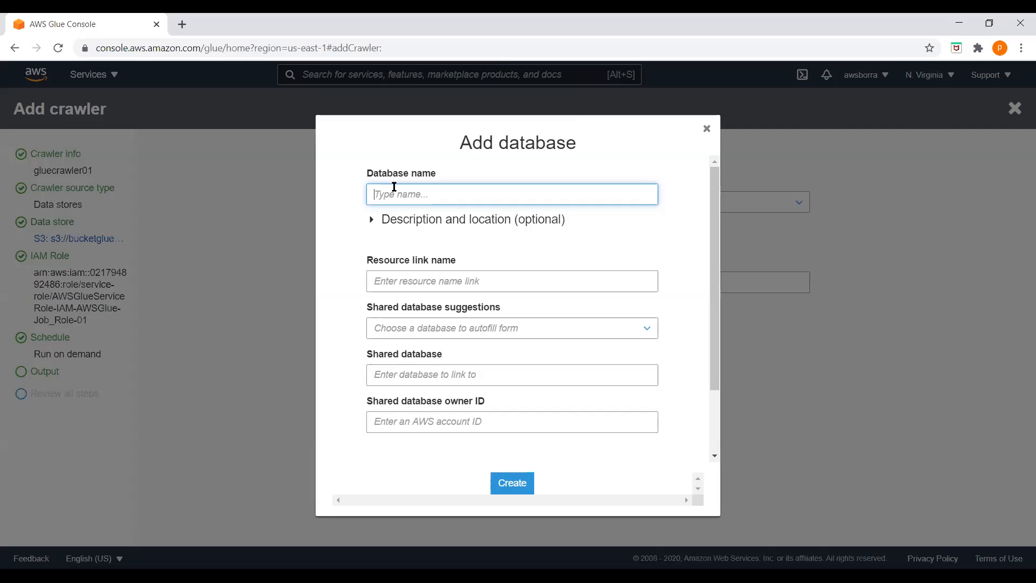
text(Database01)
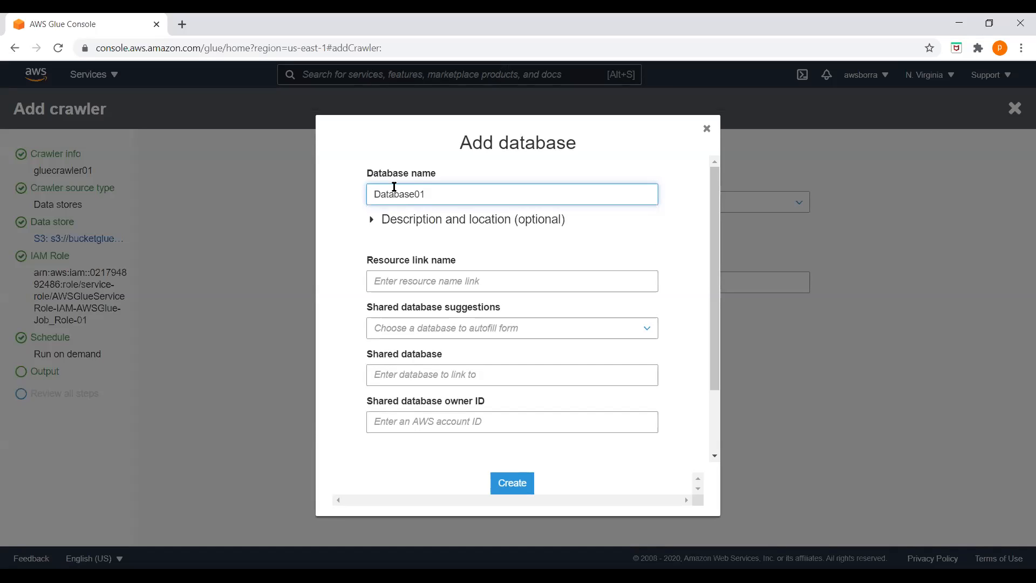
click(519, 484)
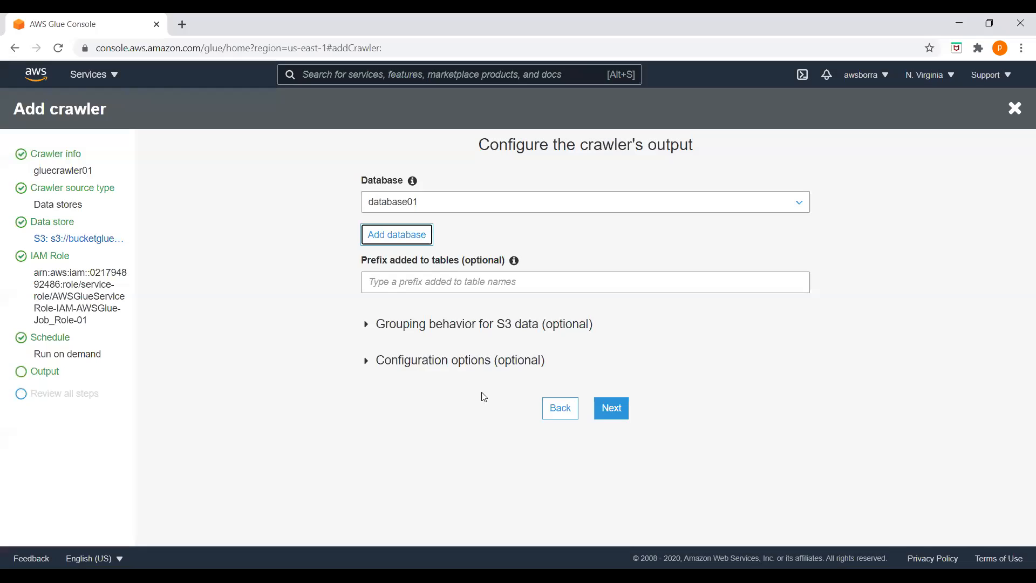
click(616, 414)
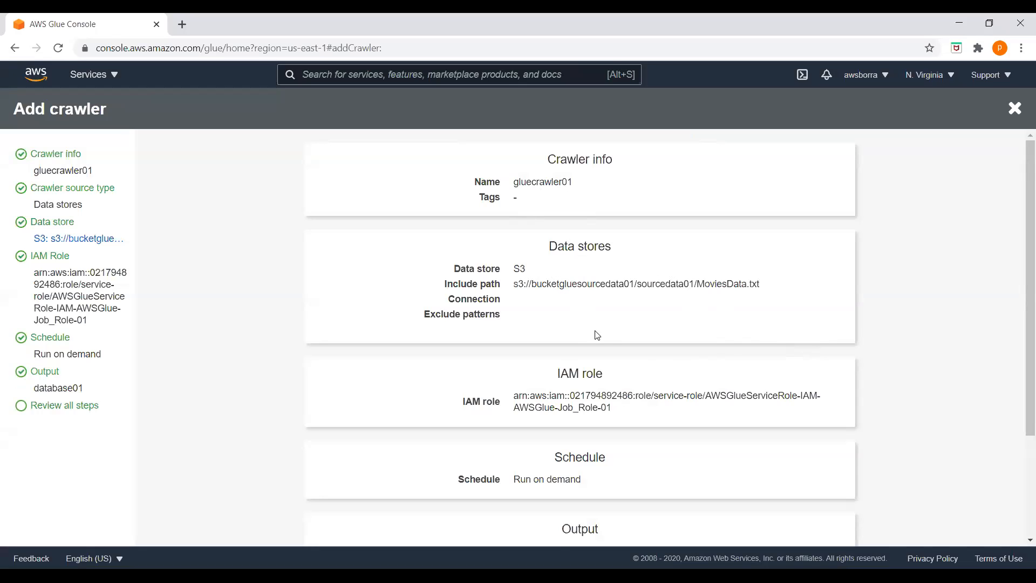
Step: Review the crawler's settings, finish creating it, and run gluecrawler01
scroll(586, 336, down, 2)
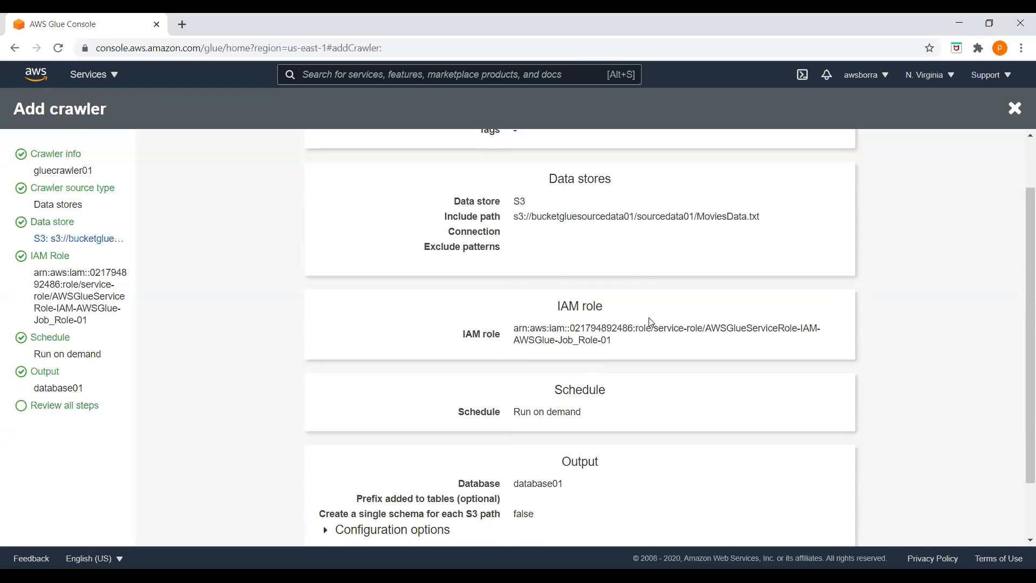
scroll(650, 323, down, 2)
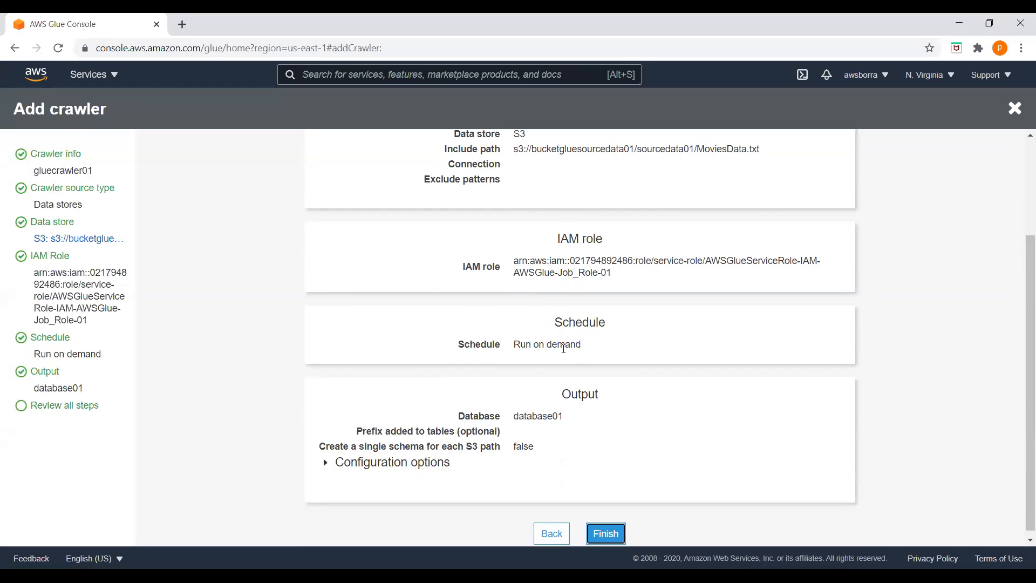
scroll(612, 437, down, 1)
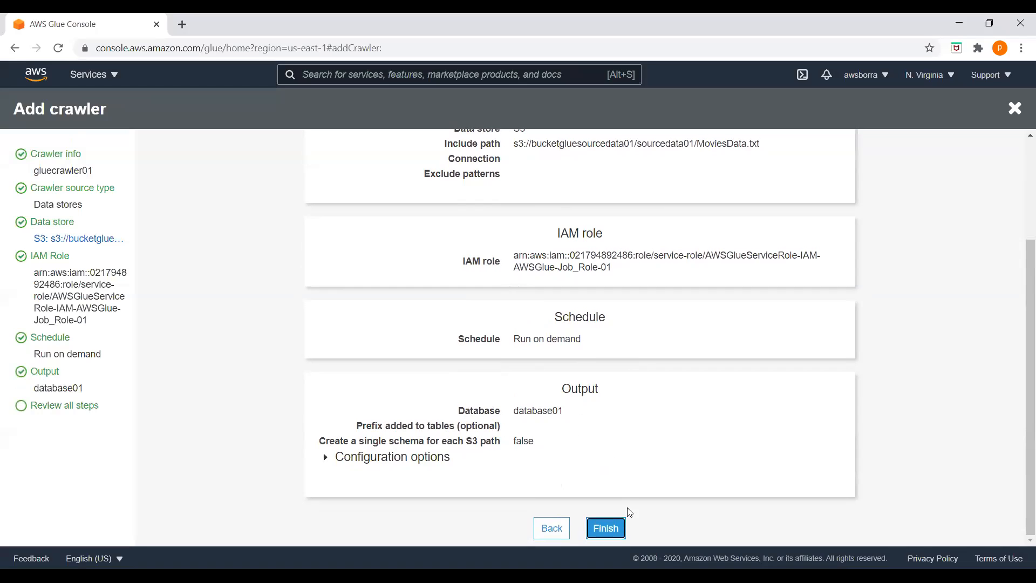
click(605, 530)
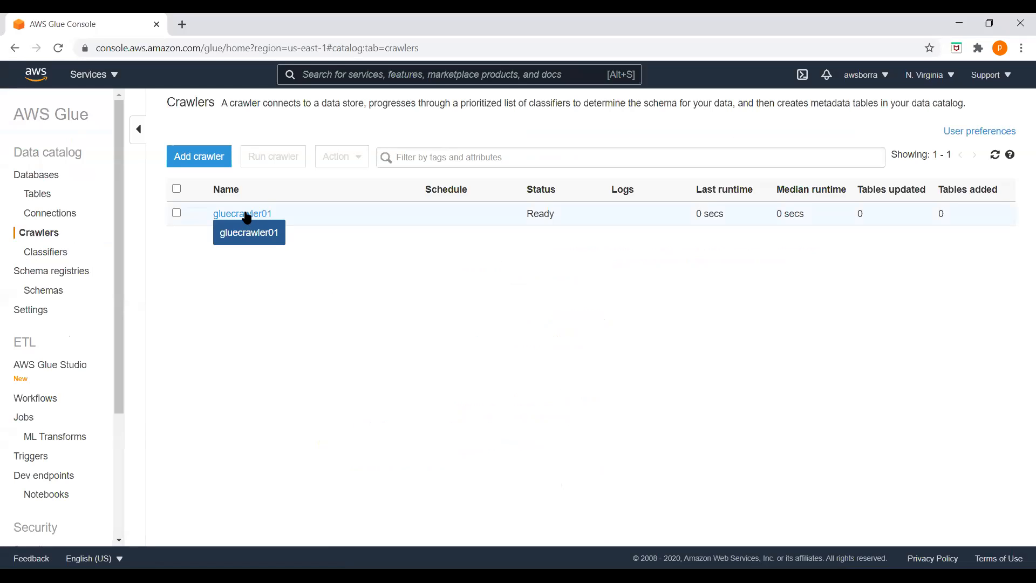
click(238, 215)
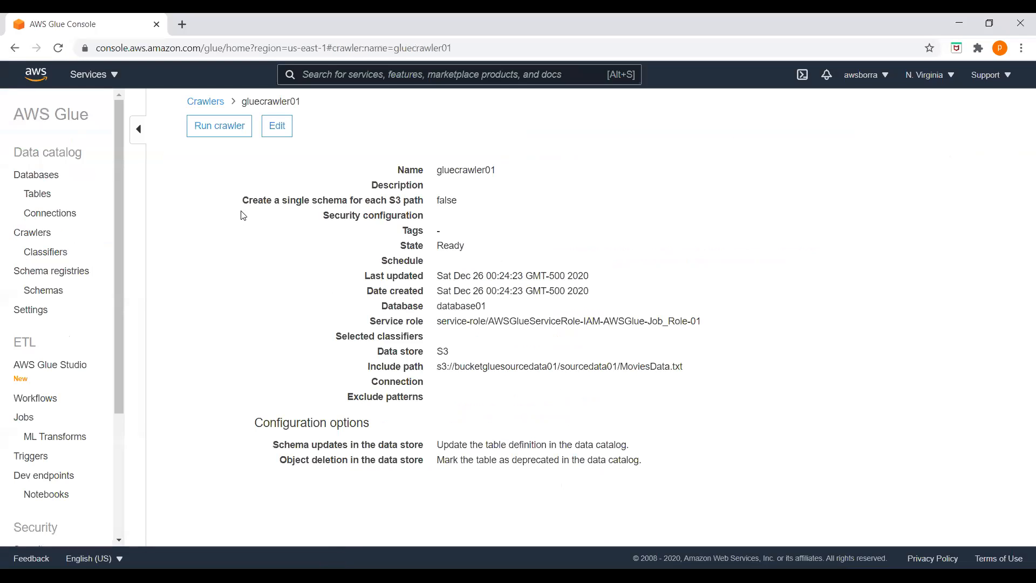
click(221, 128)
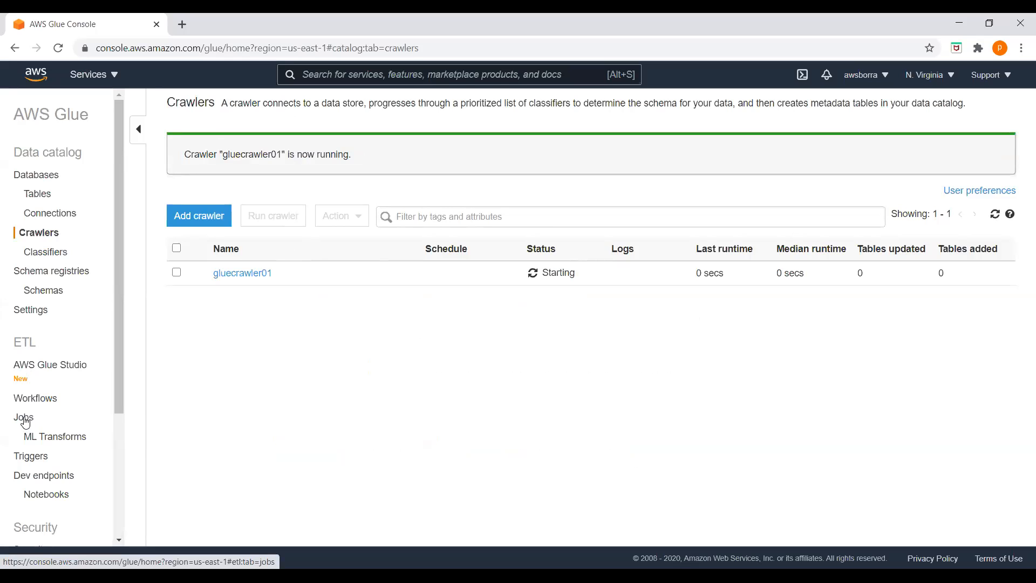
Step: Delete the existing gluejob01 job from the Glue jobs list
click(26, 423)
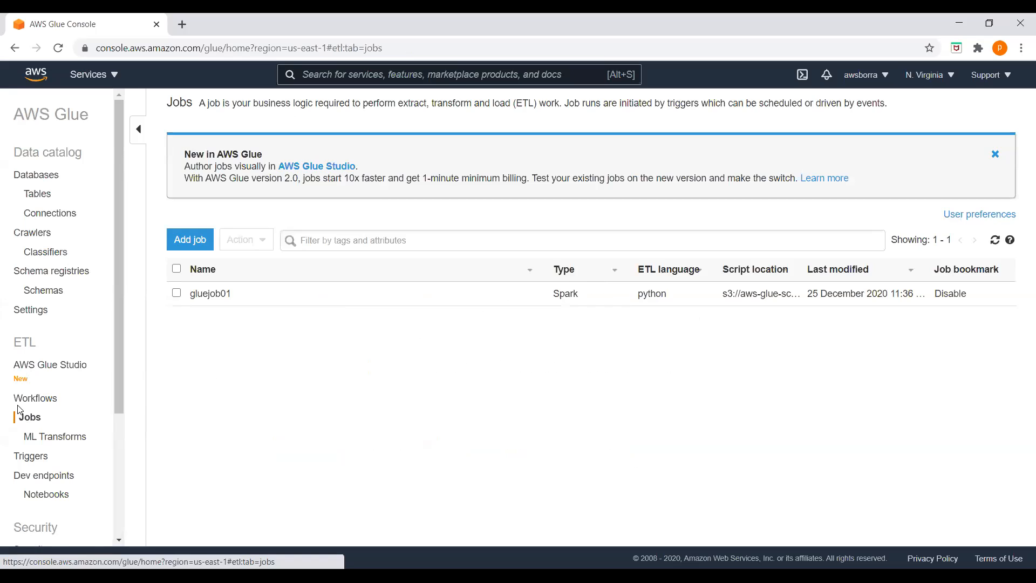
click(177, 294)
click(243, 239)
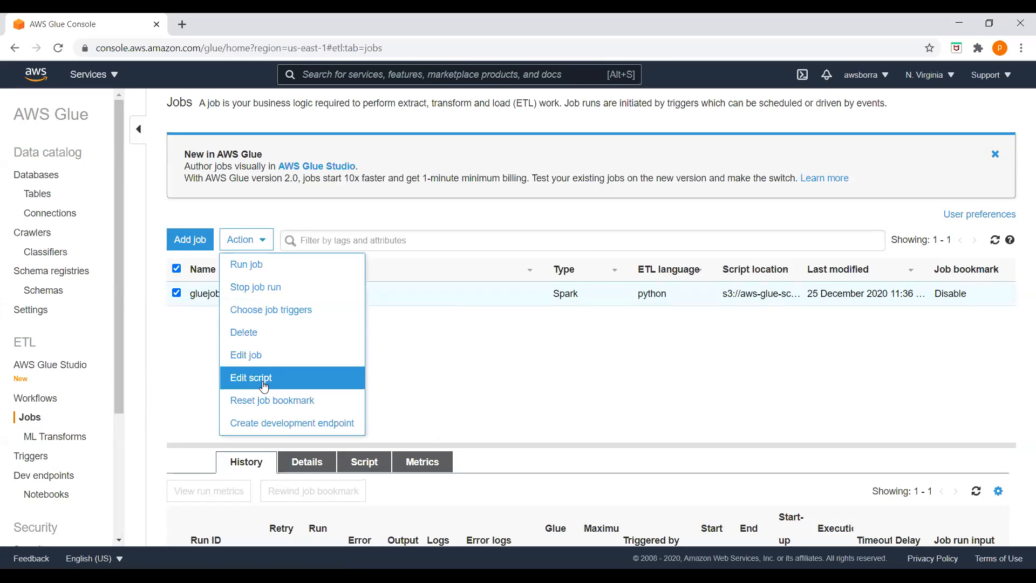
click(244, 332)
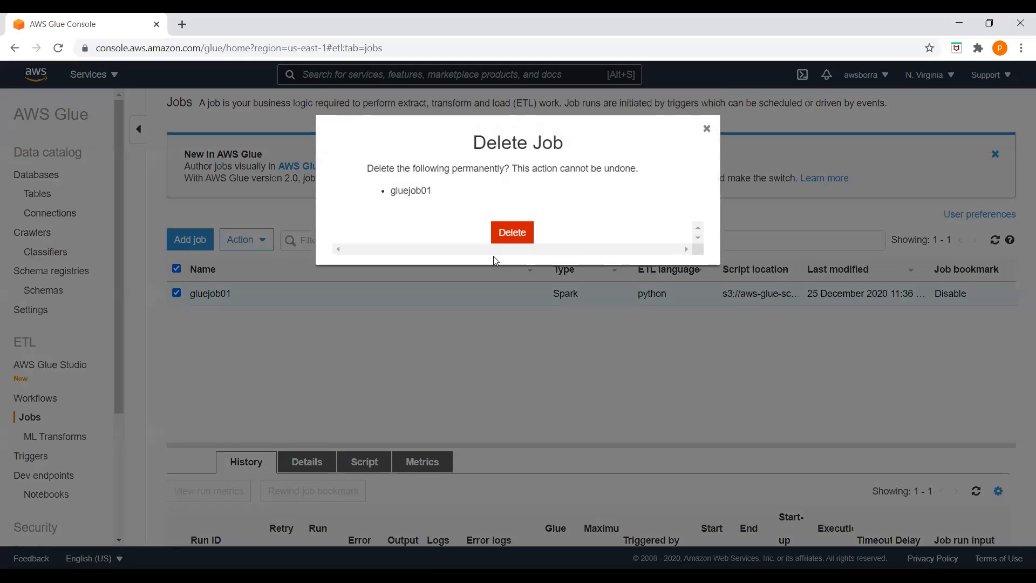
click(510, 232)
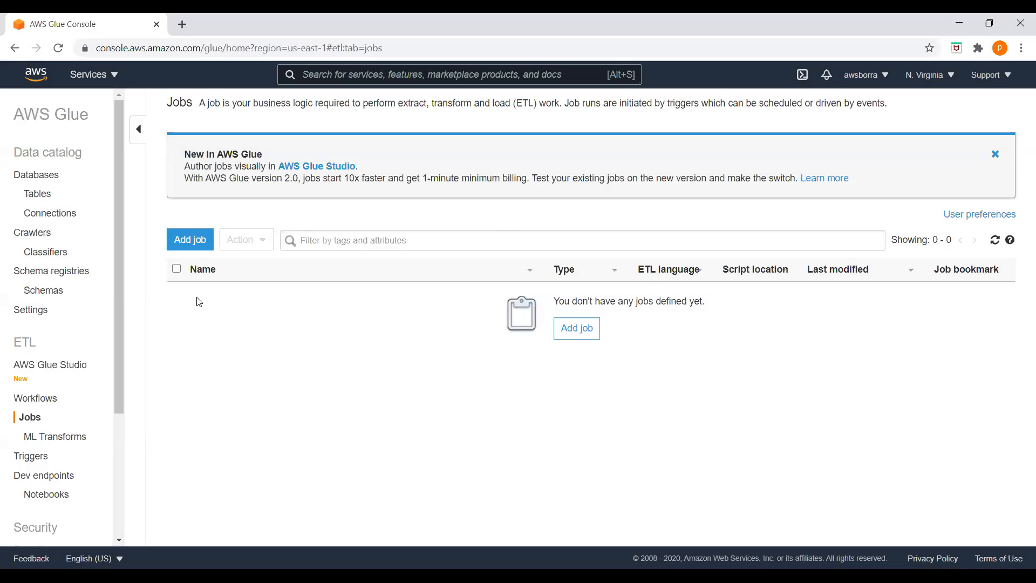
Step: Start a new Glue job named Gluejob01 and assign it the AWSGlueServiceRole-IAM-Glue-Role-01 IAM role
click(188, 244)
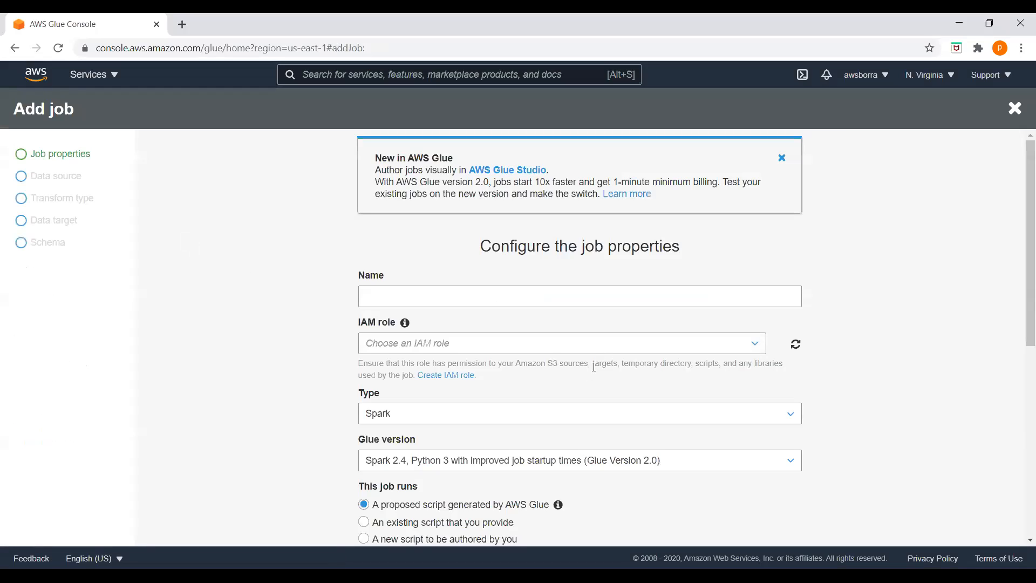
click(453, 301)
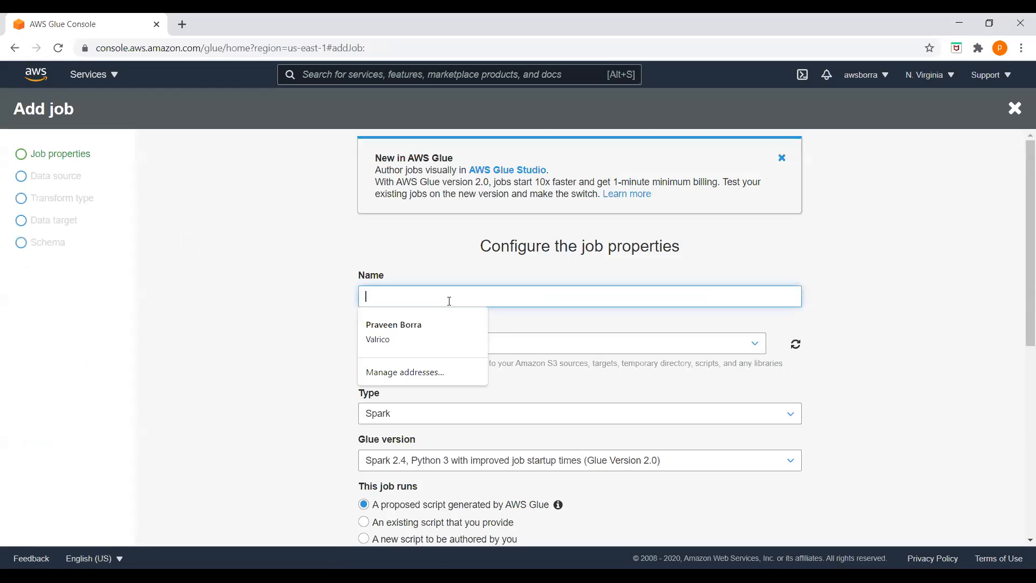
text(Gluejob0)
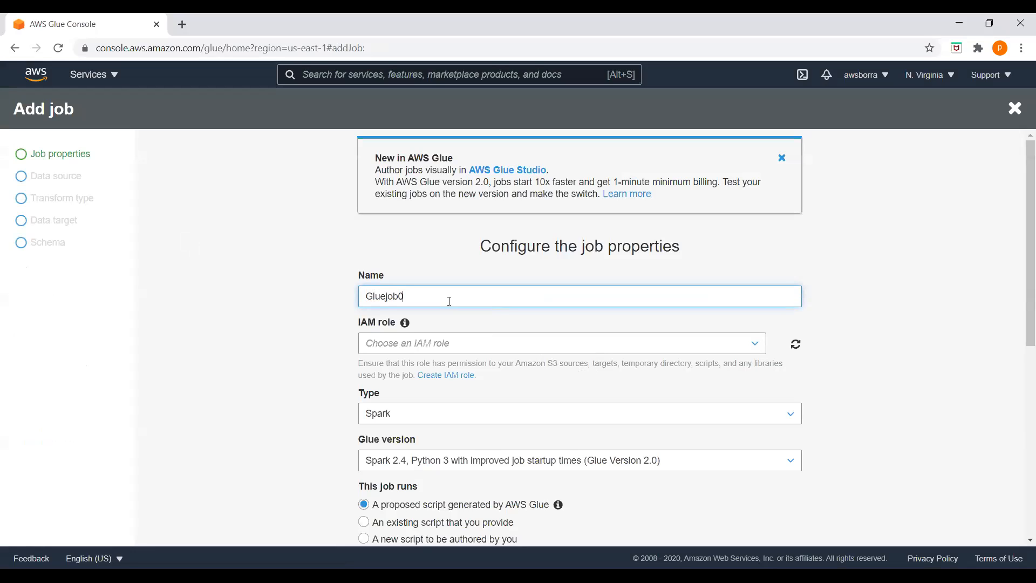
text(1)
click(874, 295)
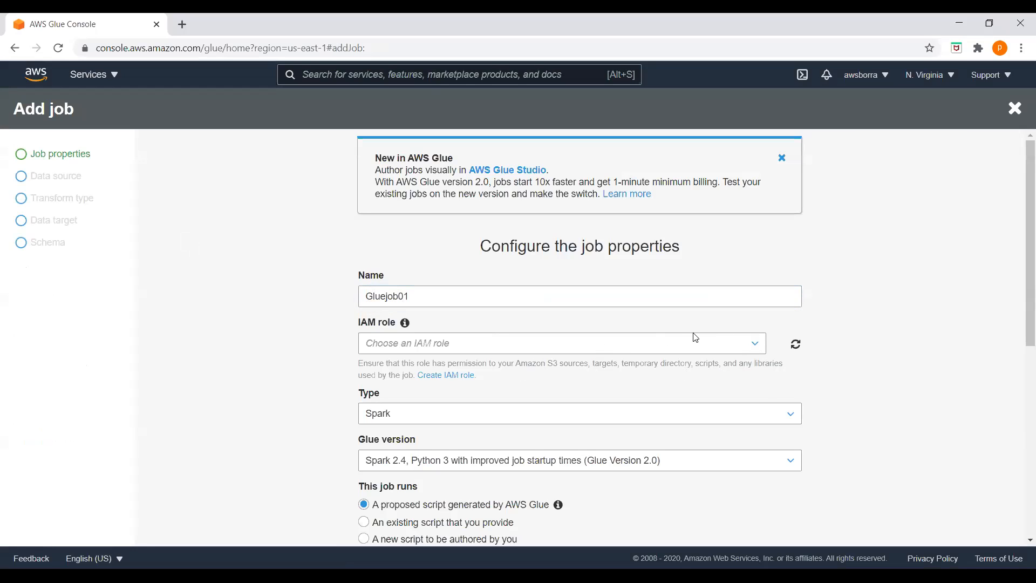
click(753, 345)
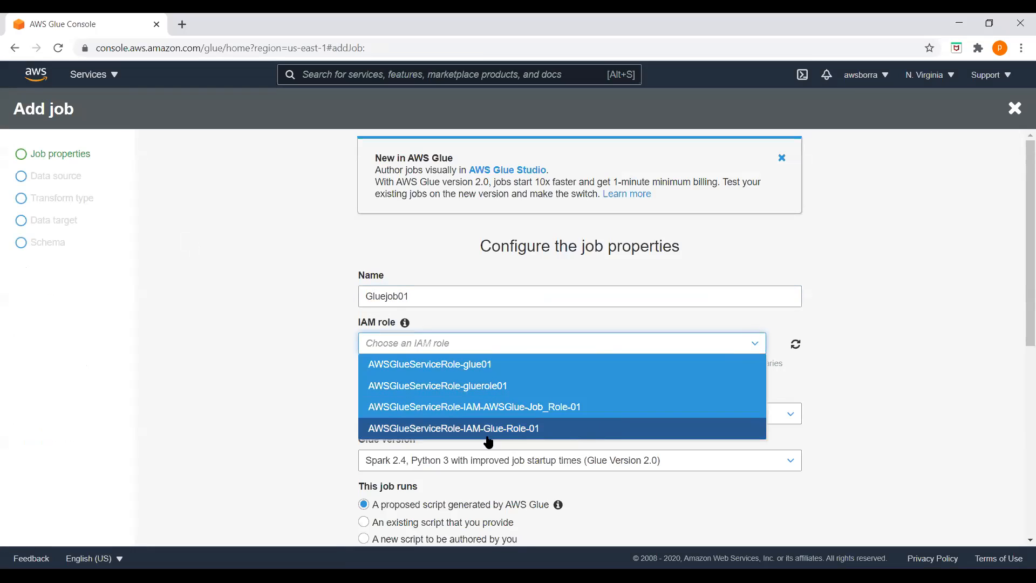
click(509, 430)
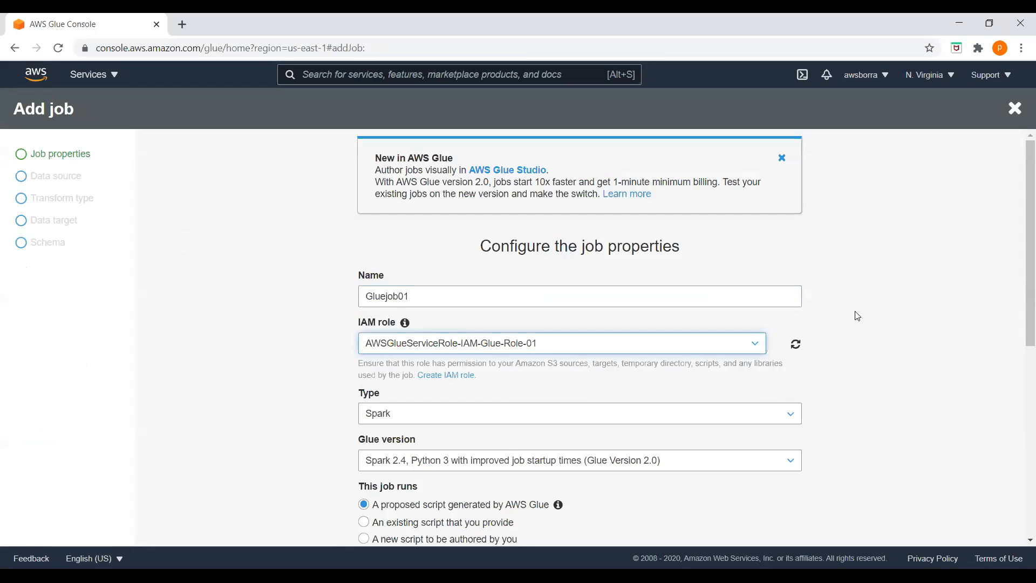
Step: Review the job's type, Glue version, script source, script and temporary S3 paths, and optional property sections
scroll(748, 390, down, 3)
scroll(748, 390, down, 5)
scroll(752, 394, up, 1)
scroll(752, 394, down, 1)
scroll(751, 395, up, 5)
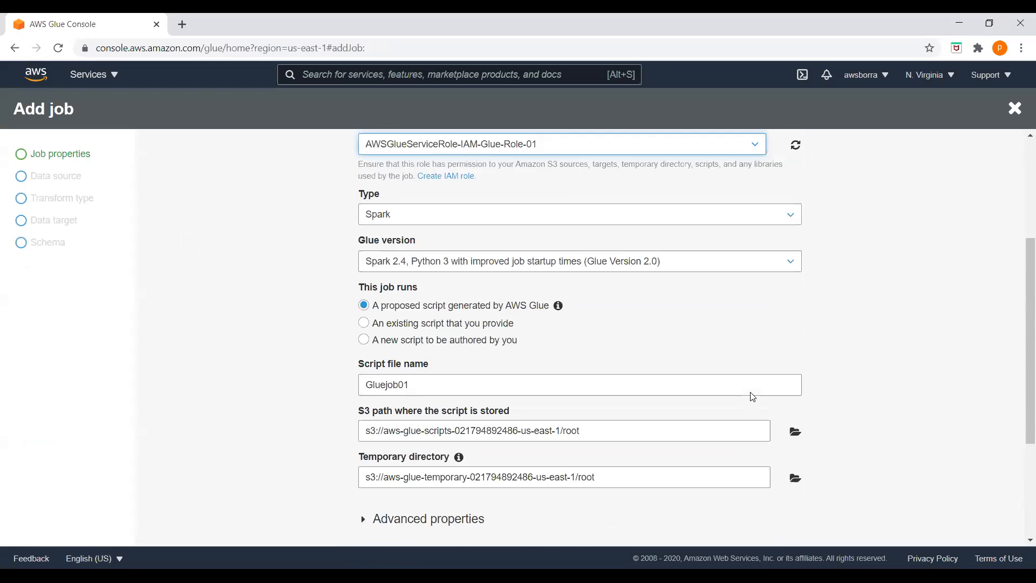
scroll(728, 389, down, 2)
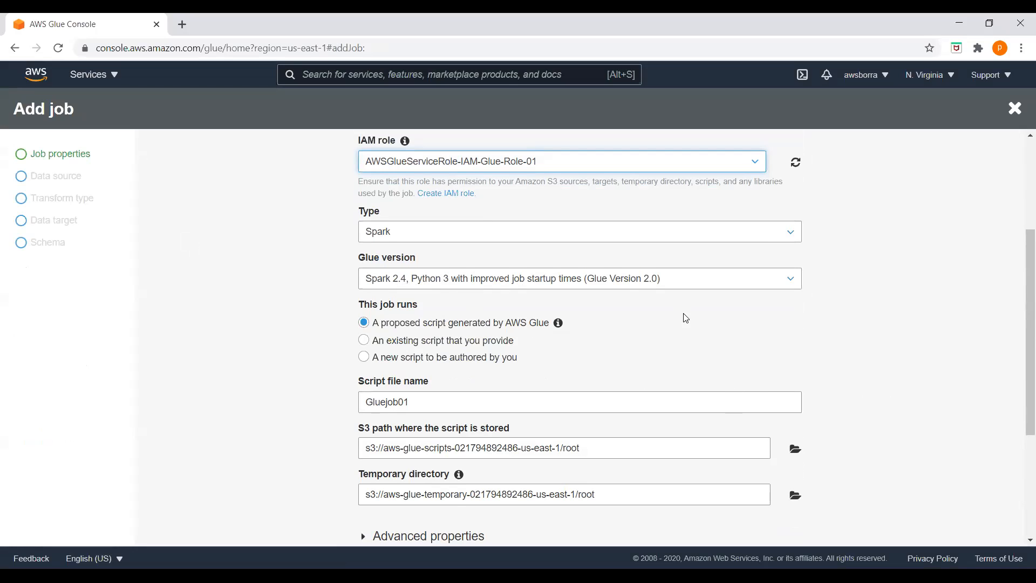
scroll(685, 318, down, 3)
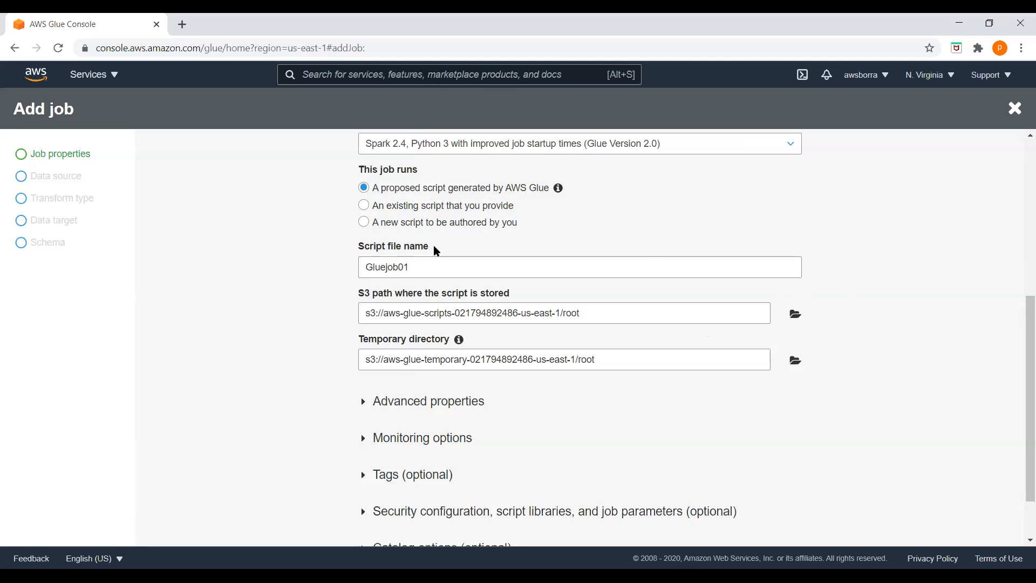
scroll(766, 426, down, 1)
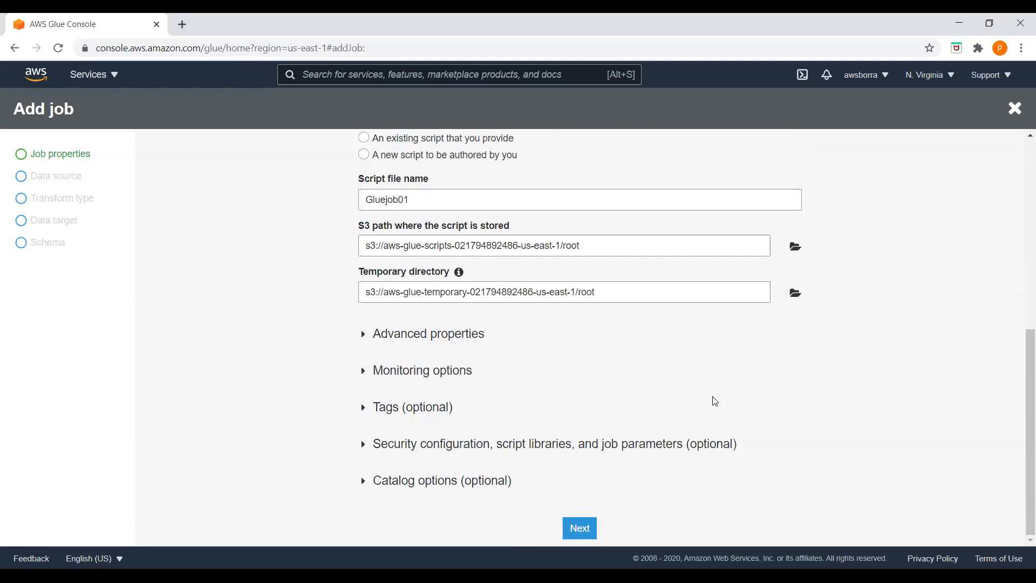
Step: Review the job's advanced properties, monitoring options and tags
click(363, 335)
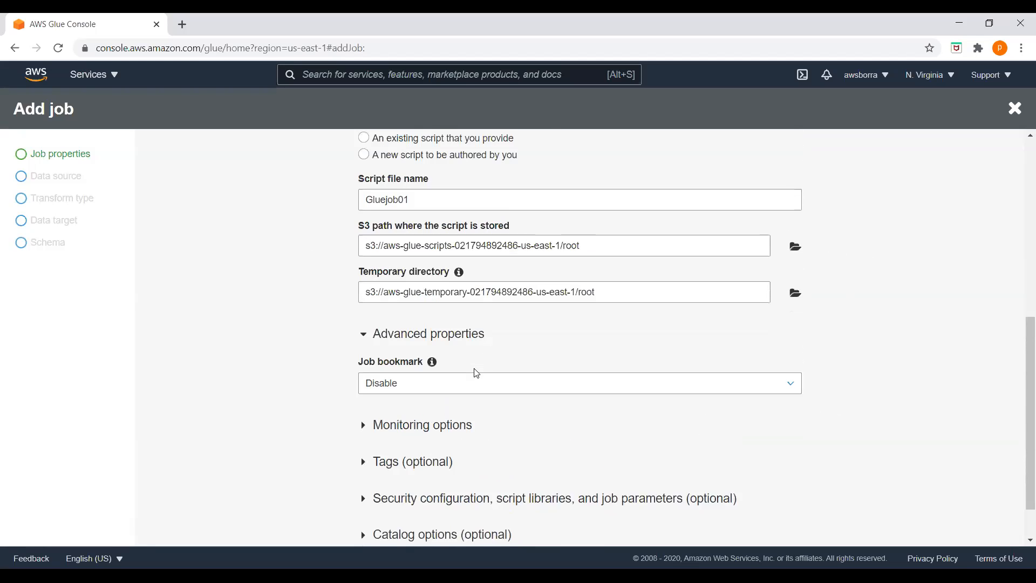
click(366, 440)
scroll(486, 424, down, 2)
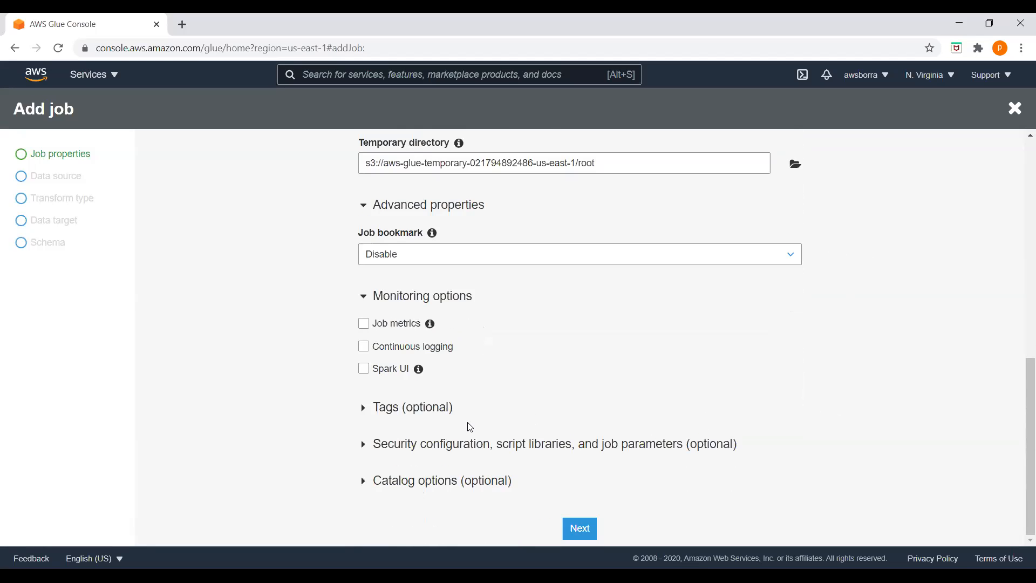
click(366, 408)
scroll(432, 421, down, 1)
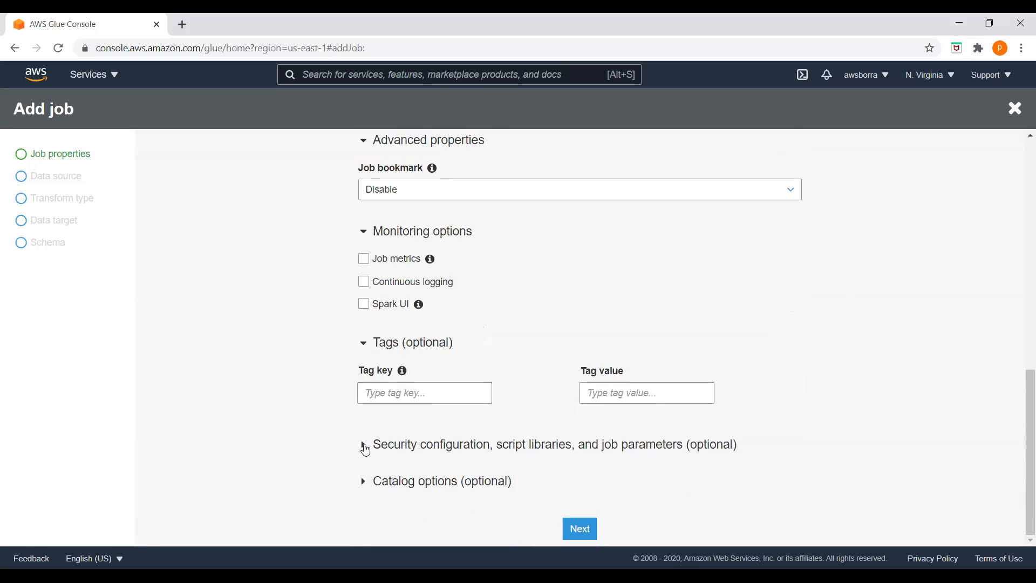
Step: Set the job timeout to 25 minutes in the job parameters section and try to continue past the data source choice
click(362, 444)
scroll(397, 425, down, 5)
scroll(396, 425, down, 3)
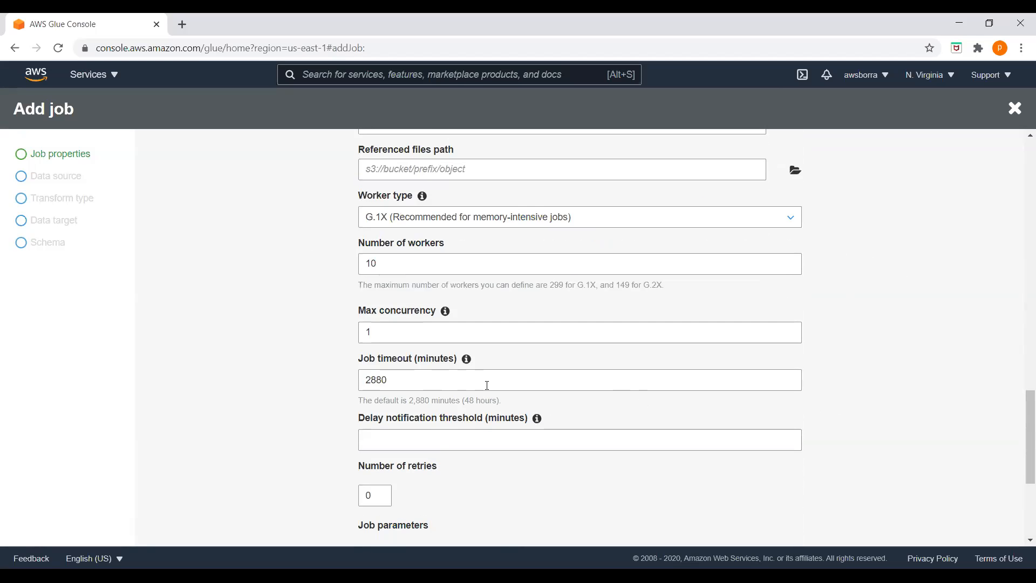
drag(459, 381, 341, 379)
text(25)
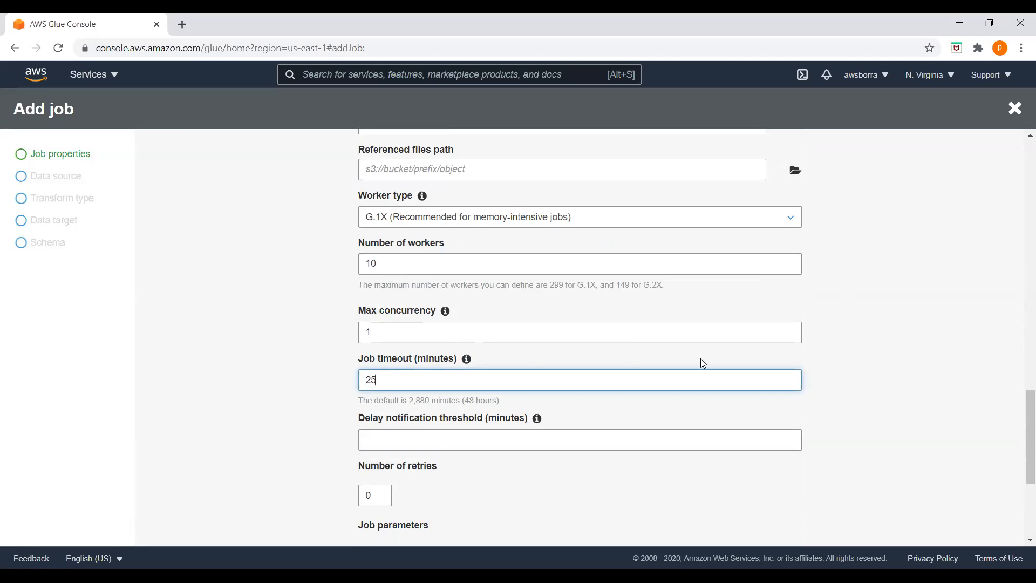
click(911, 356)
scroll(701, 399, down, 4)
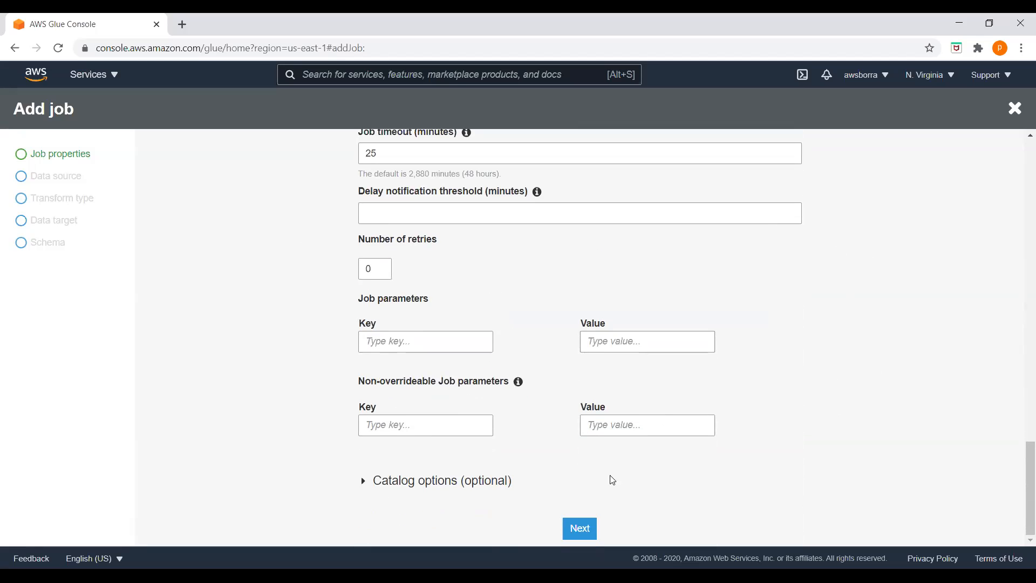
click(587, 532)
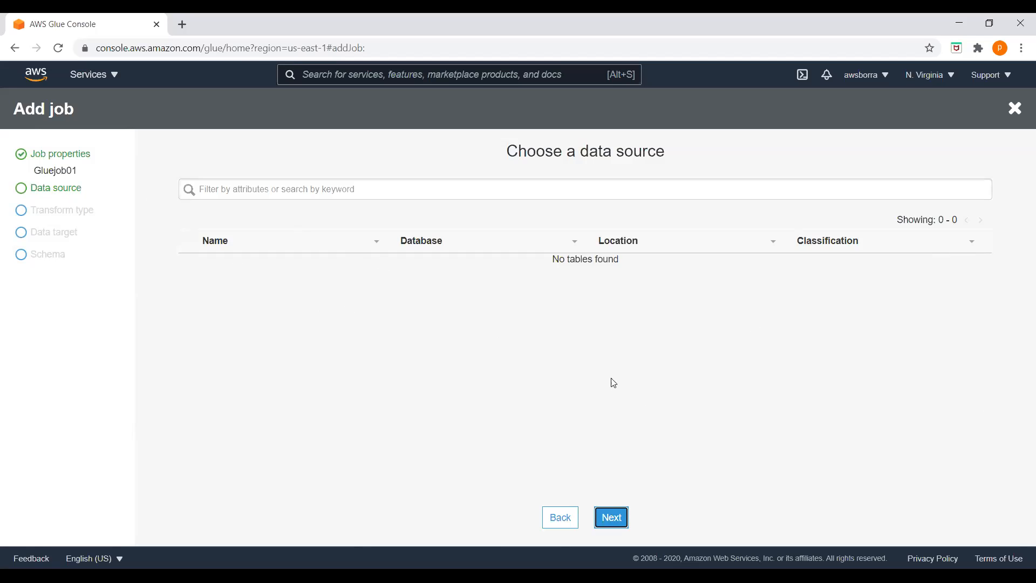
click(613, 519)
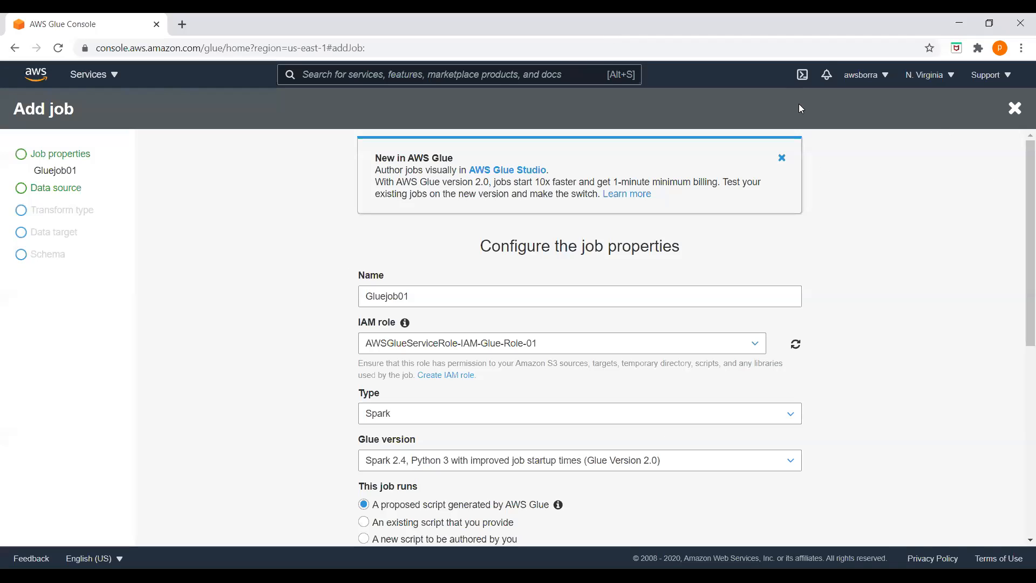
Step: Keep the Gluejob01 job properties and choose the moviesdata_txt table from database01 as the data source
scroll(860, 246, down, 7)
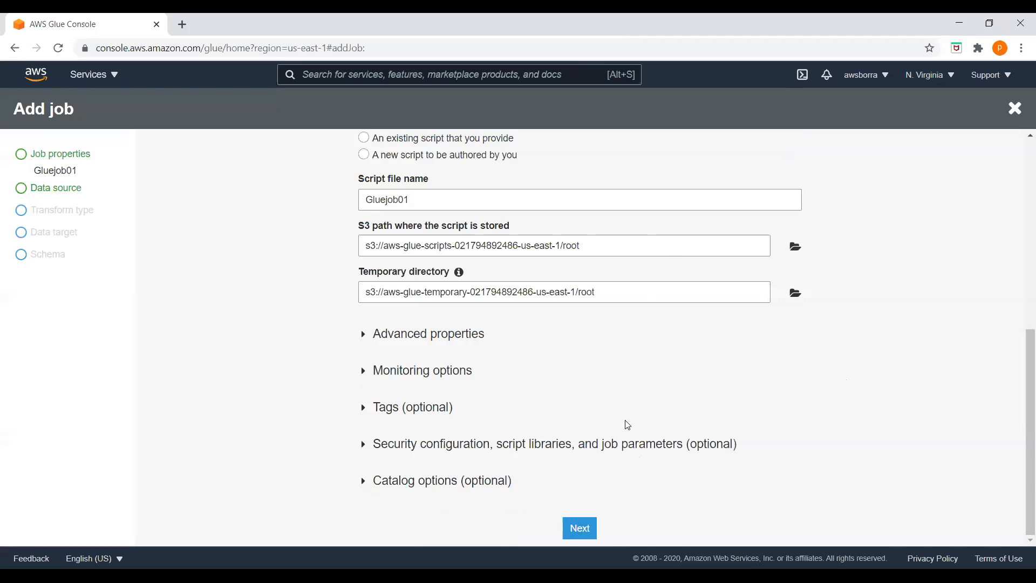
scroll(624, 422, up, 3)
scroll(620, 432, down, 3)
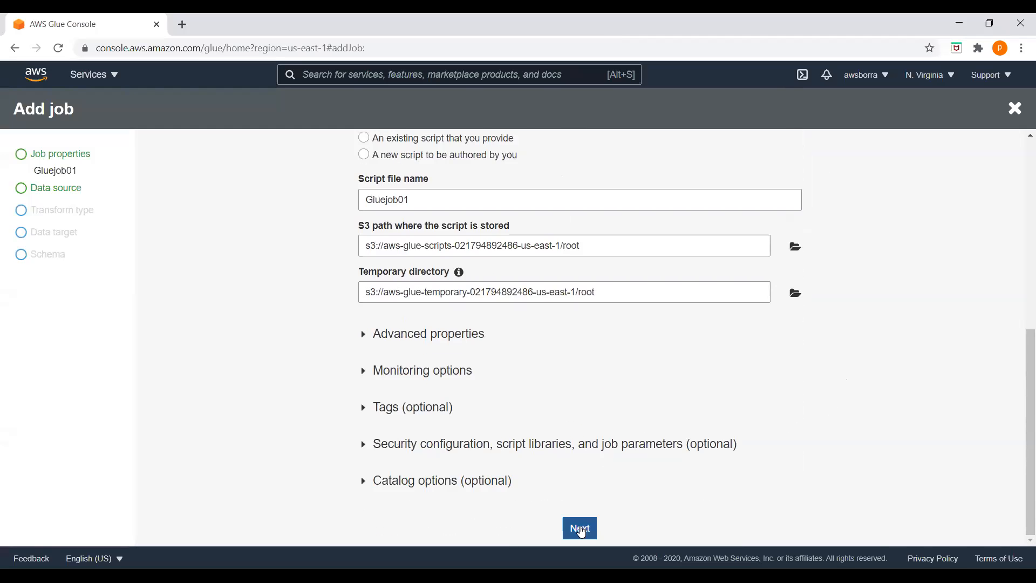
click(581, 530)
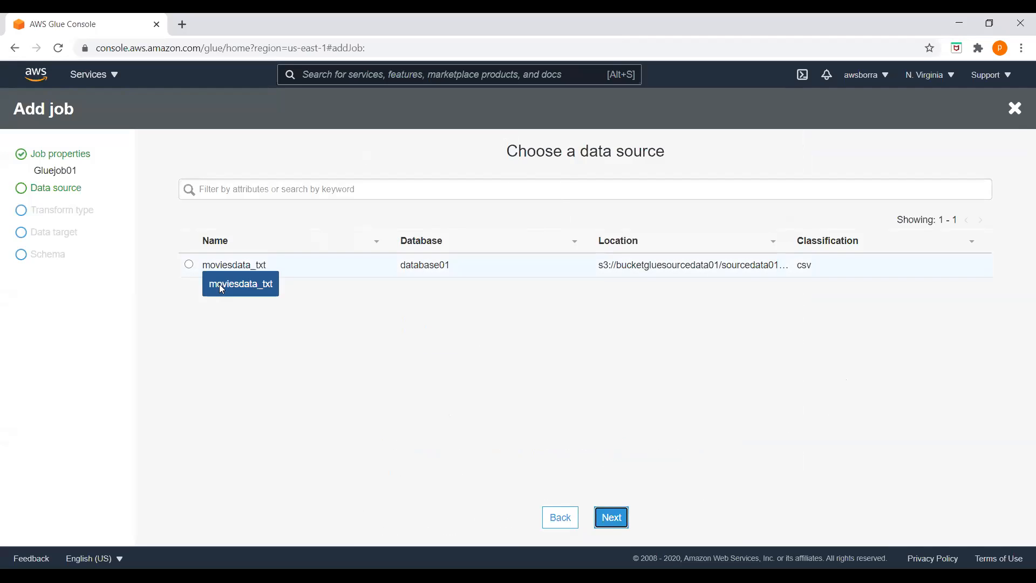
click(188, 264)
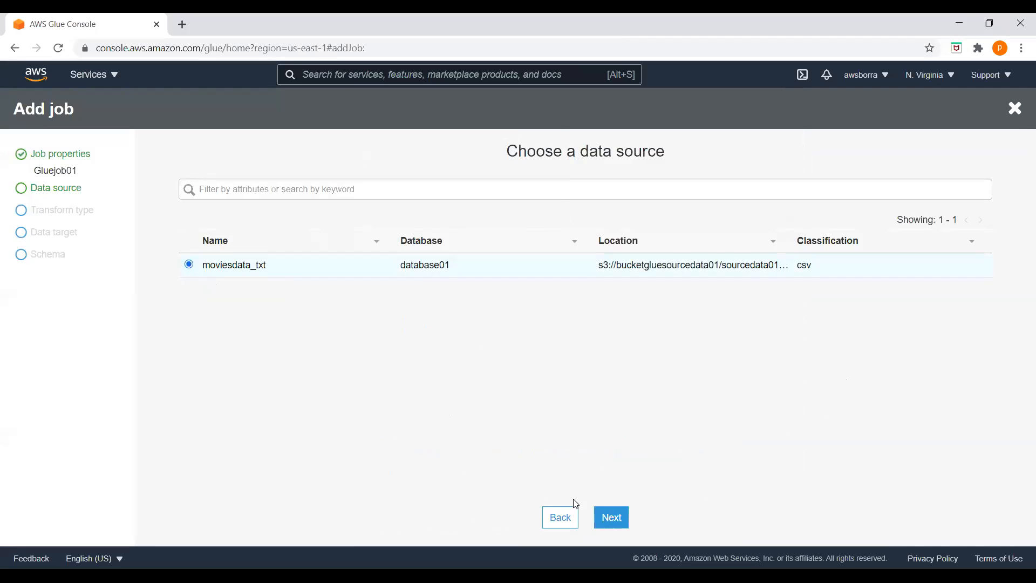
click(618, 519)
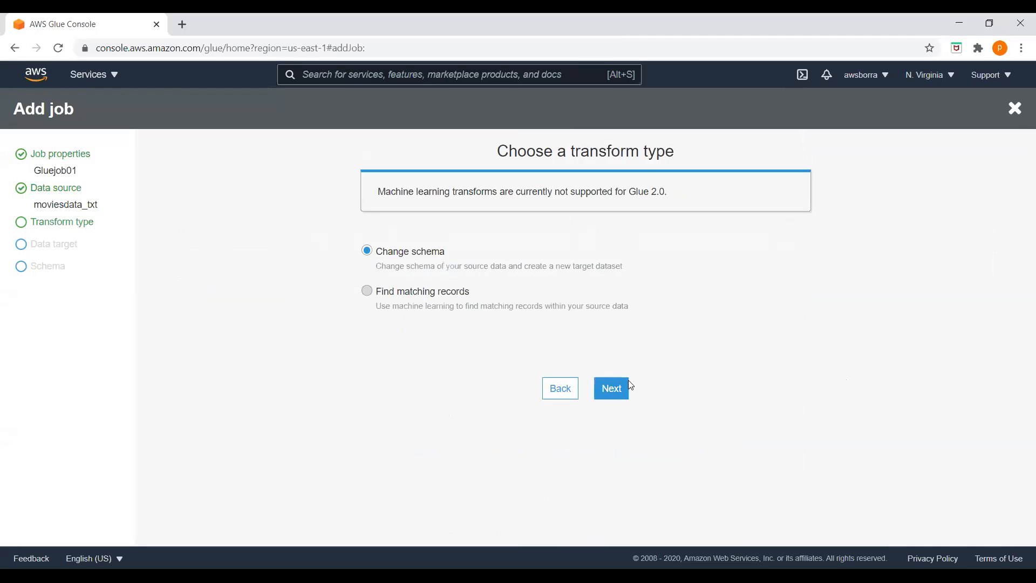
Step: Keep the Change schema transform and use the existing catalog table moviesdata_txt as the data target
click(613, 393)
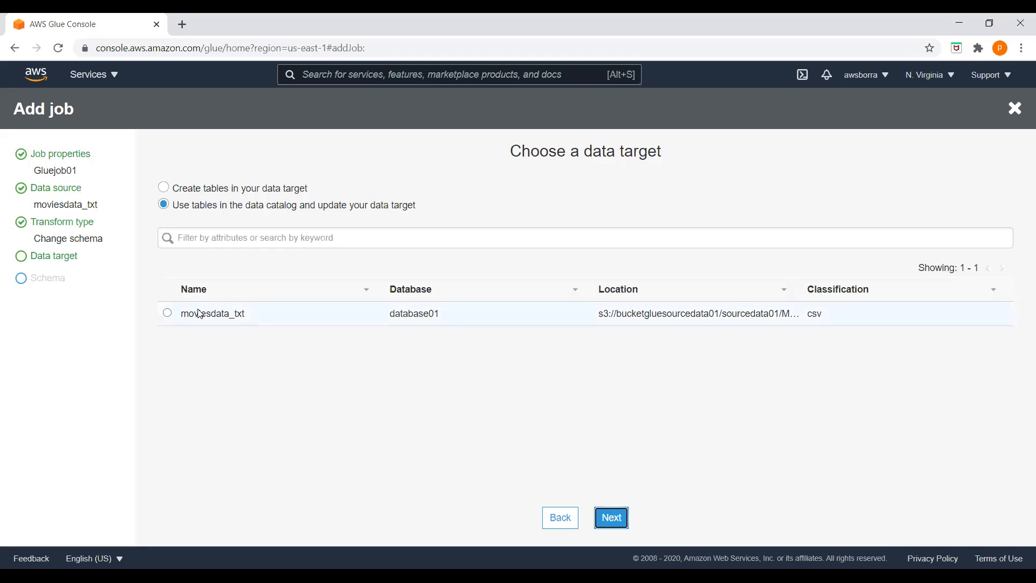
click(167, 313)
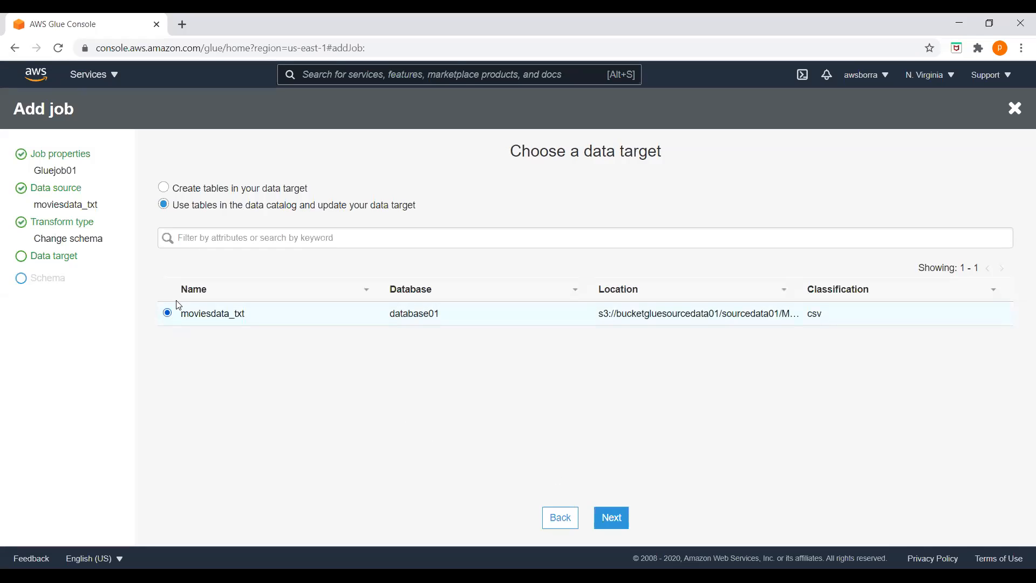
click(163, 188)
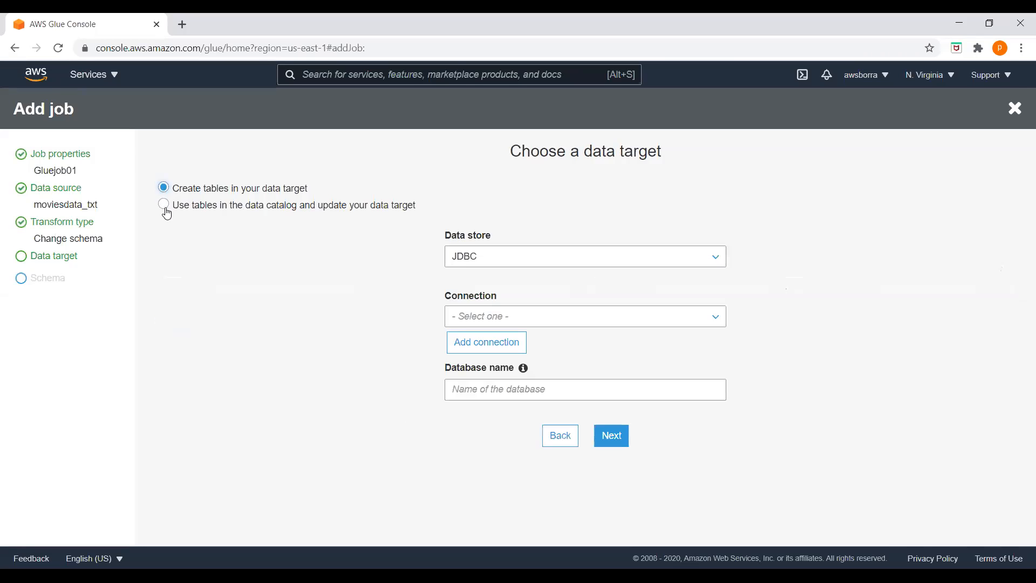
click(163, 205)
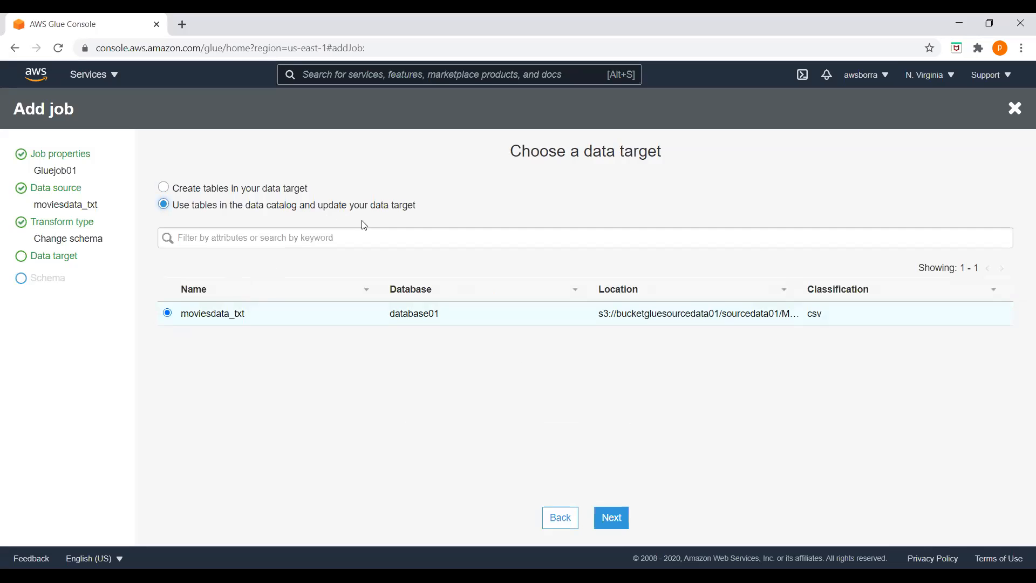
click(611, 519)
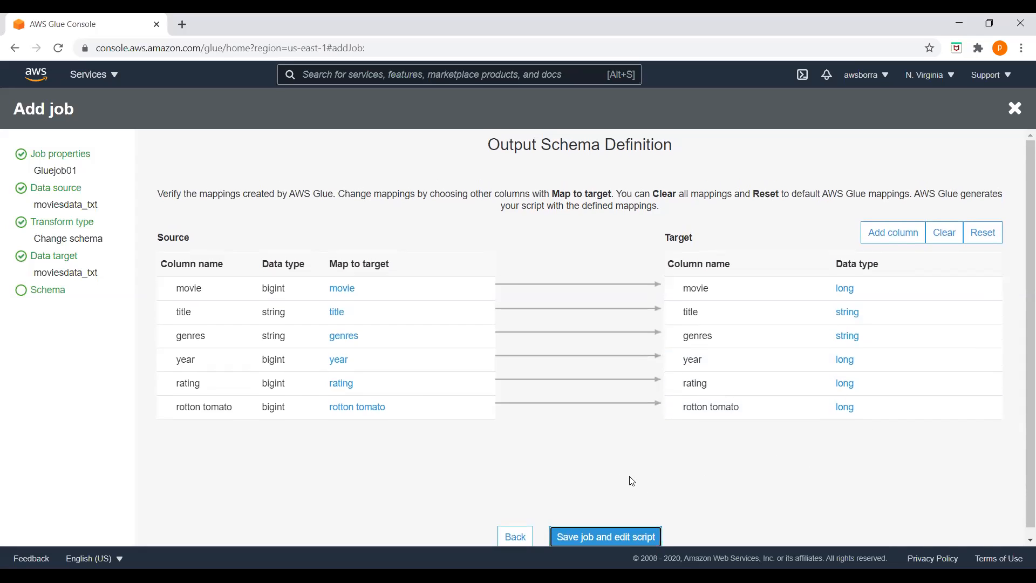
Step: Save Gluejob01 with the proposed column mappings and run it with its default parameters
scroll(628, 488, down, 1)
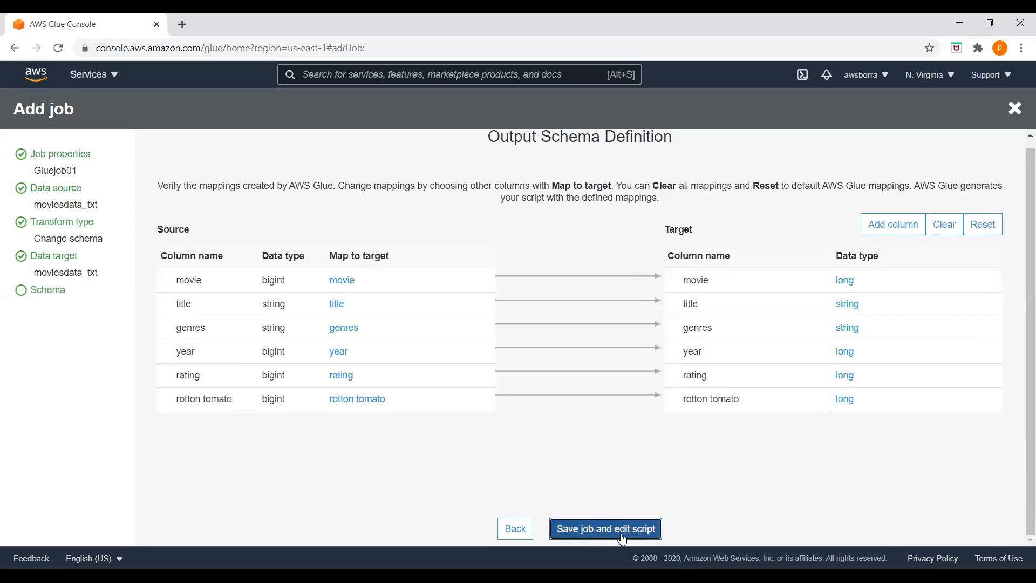
click(584, 534)
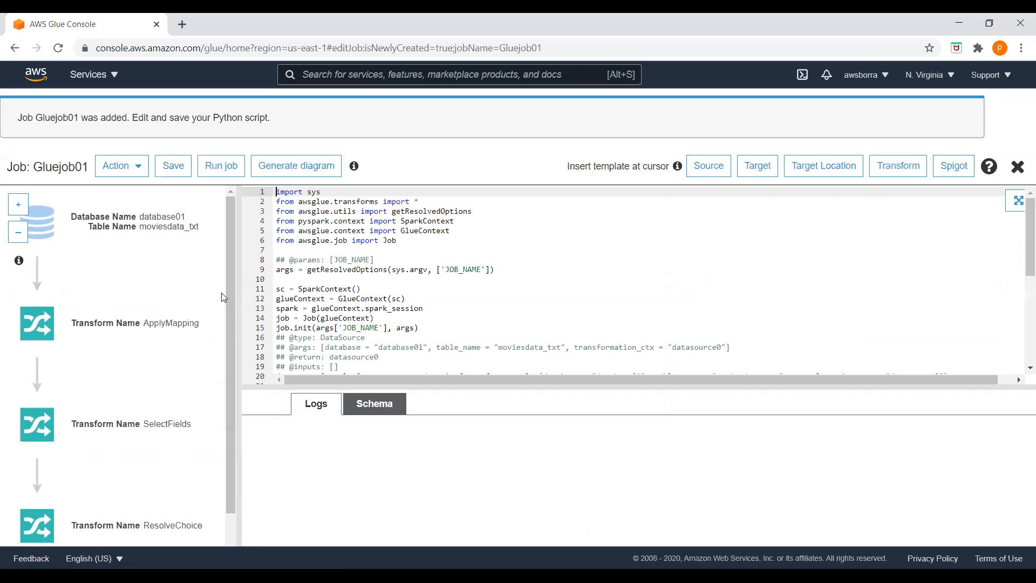
drag(226, 268, 227, 275)
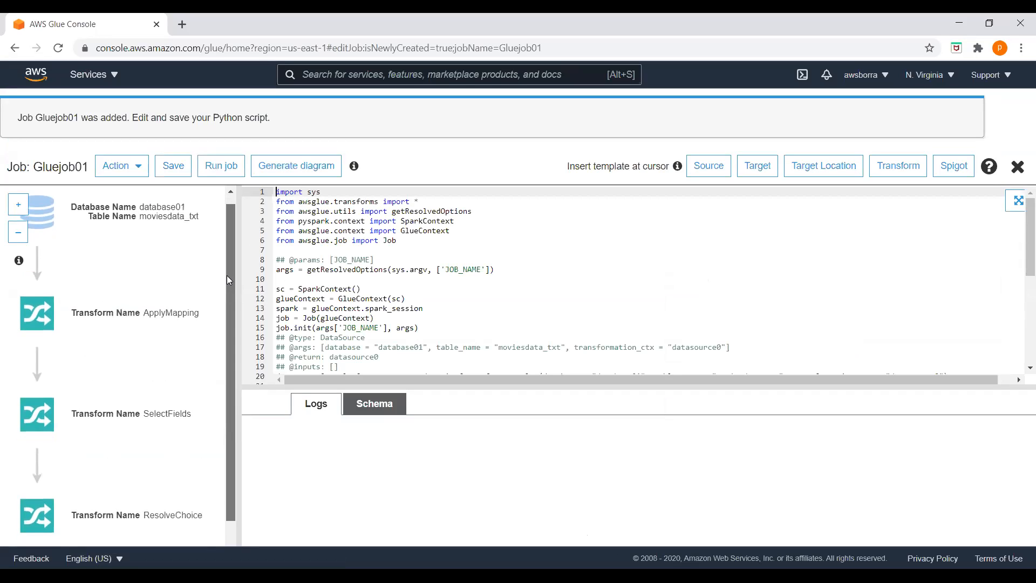
drag(228, 213, 228, 278)
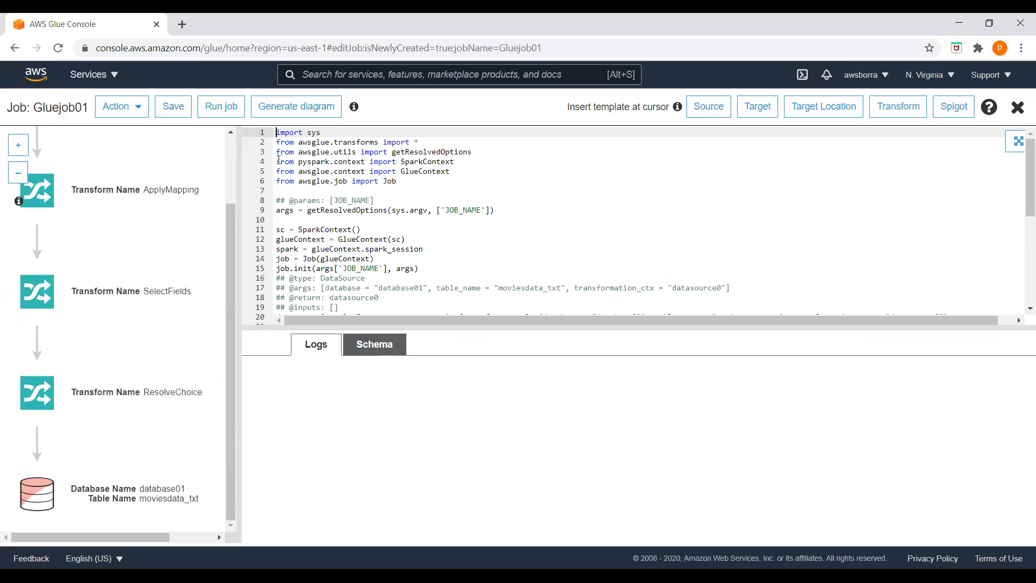
click(223, 111)
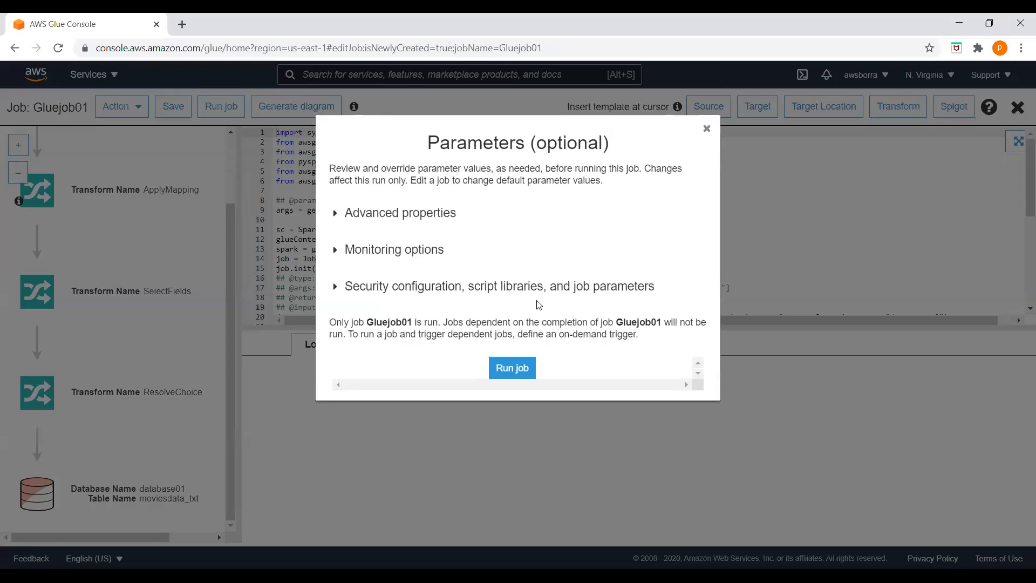
click(512, 369)
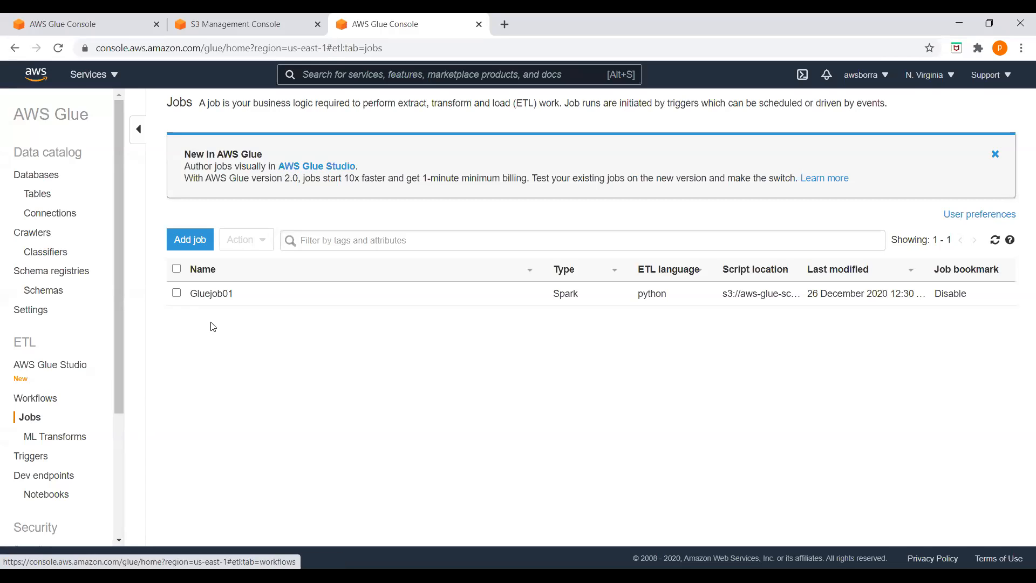
Step: Select Gluejob01 in the jobs list and review its run history and job details
click(177, 294)
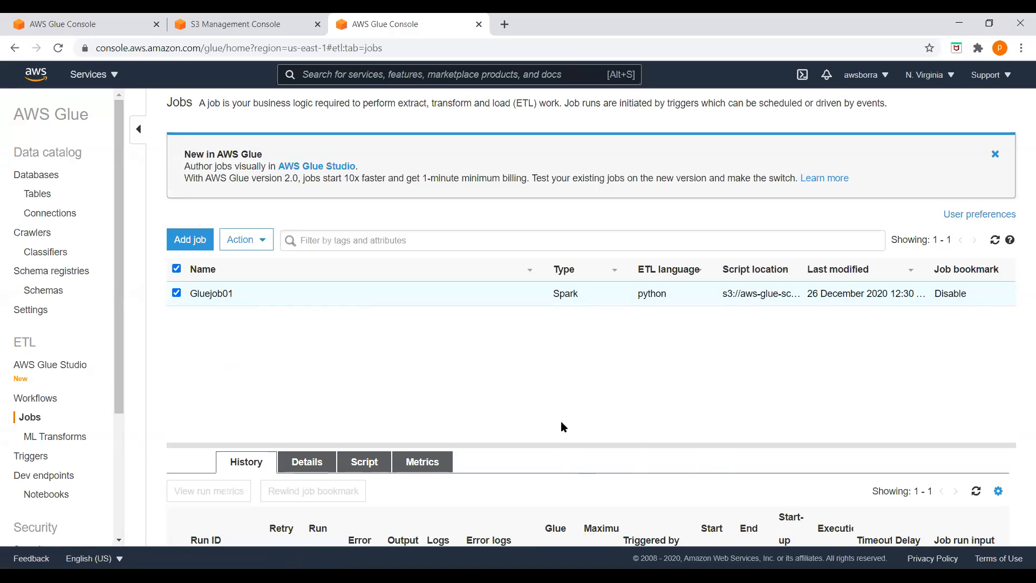
drag(561, 425, 546, 330)
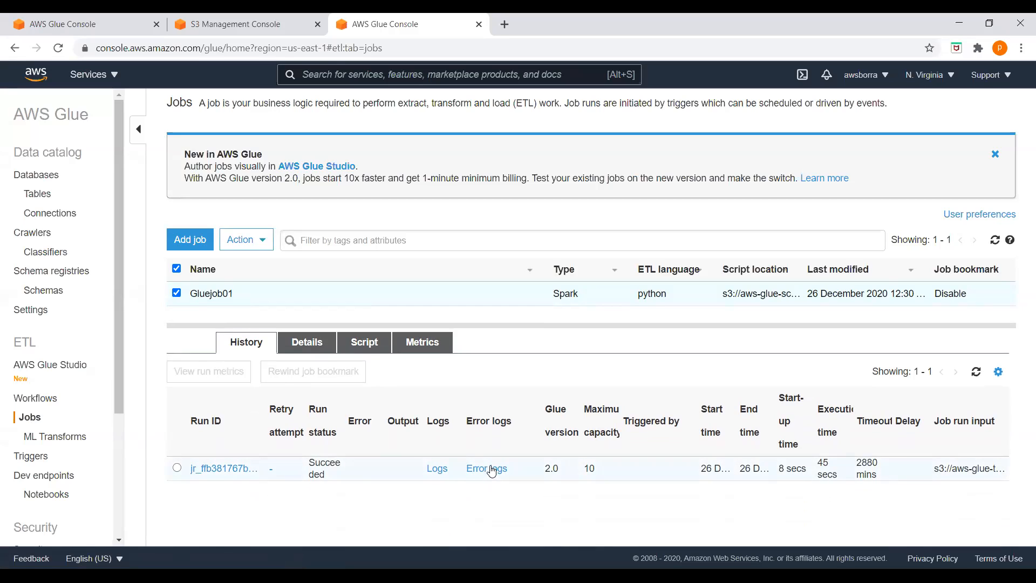
click(311, 343)
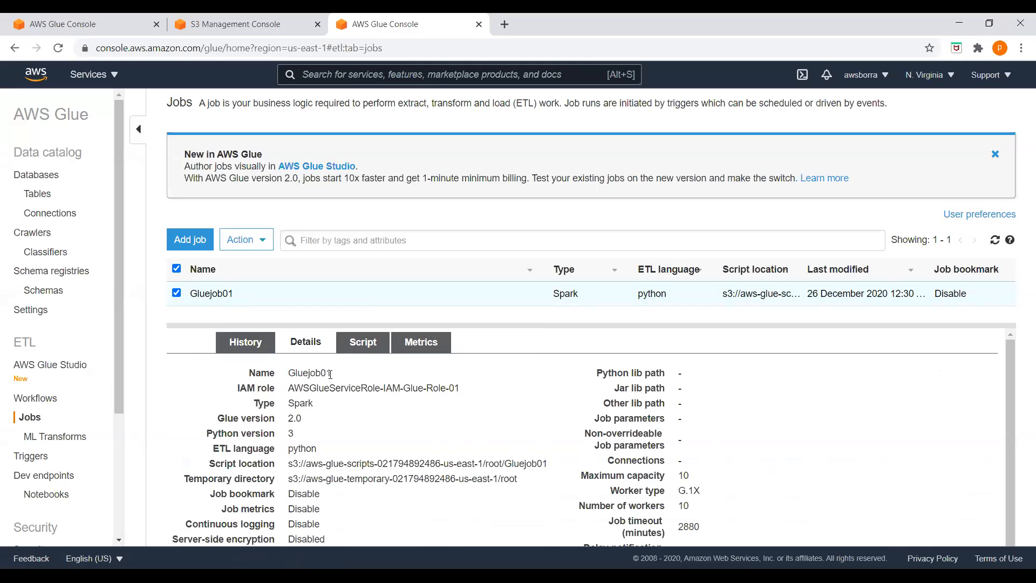
scroll(345, 439, down, 1)
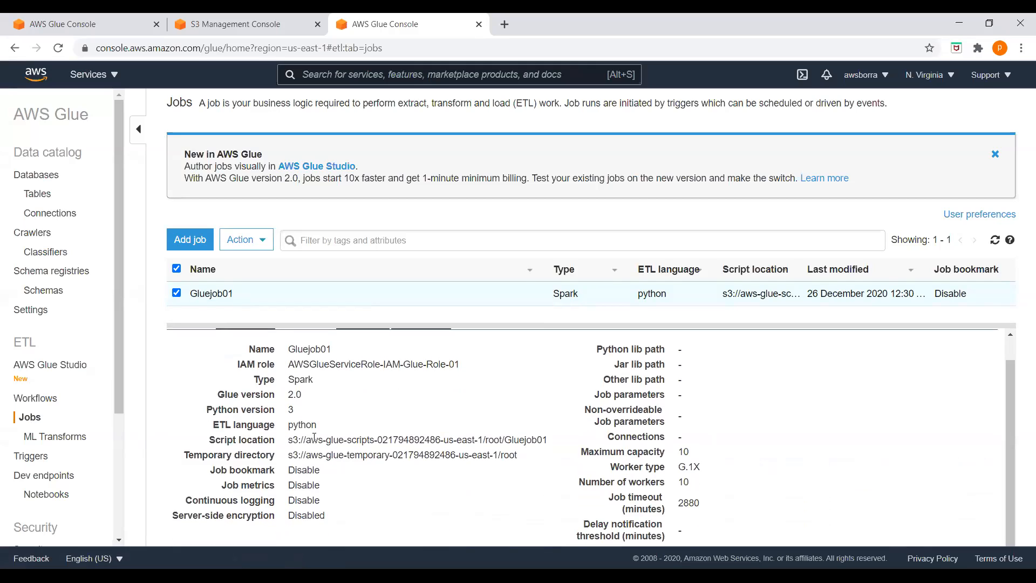
scroll(632, 452, up, 1)
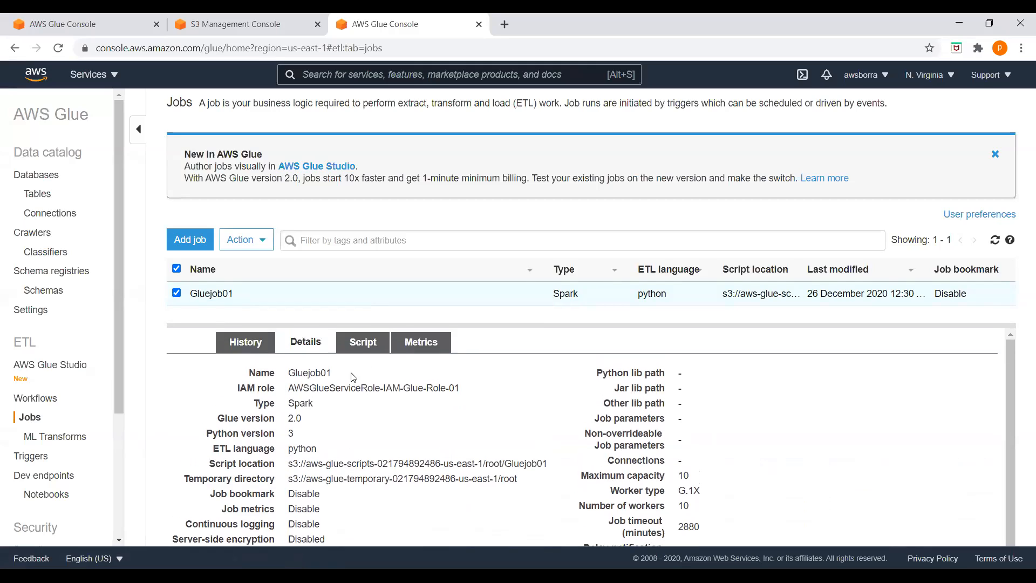
Step: Open Gluejob01's script for editing without loading the unsaved changes, and examine the code down to the final commit
click(365, 343)
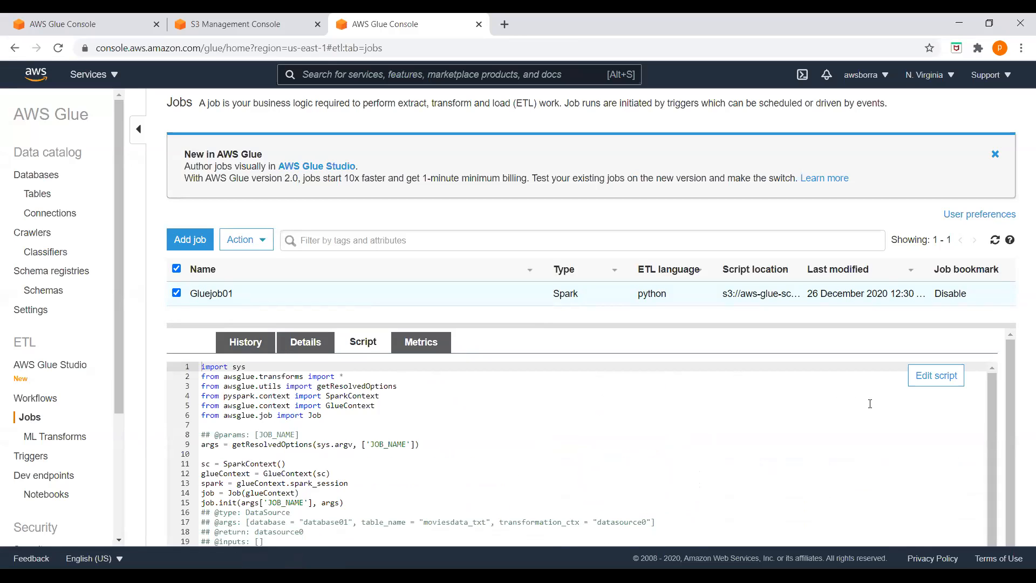
click(936, 378)
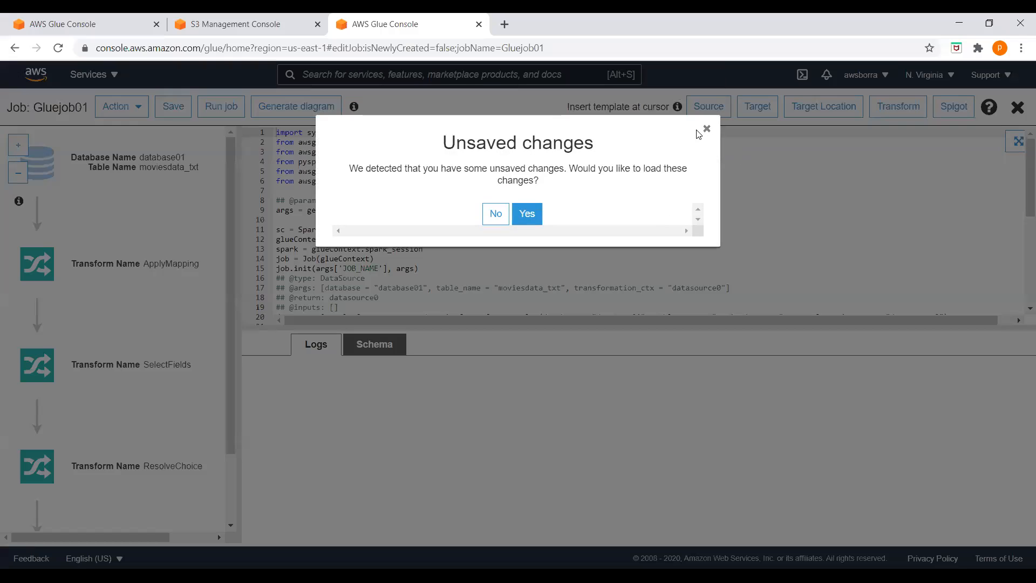
click(495, 214)
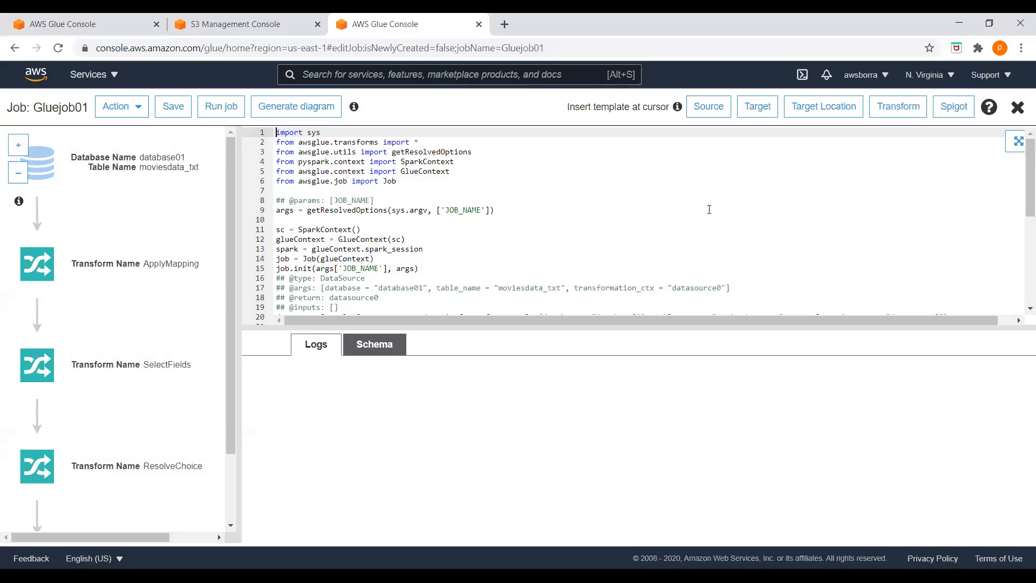
scroll(769, 220, down, 5)
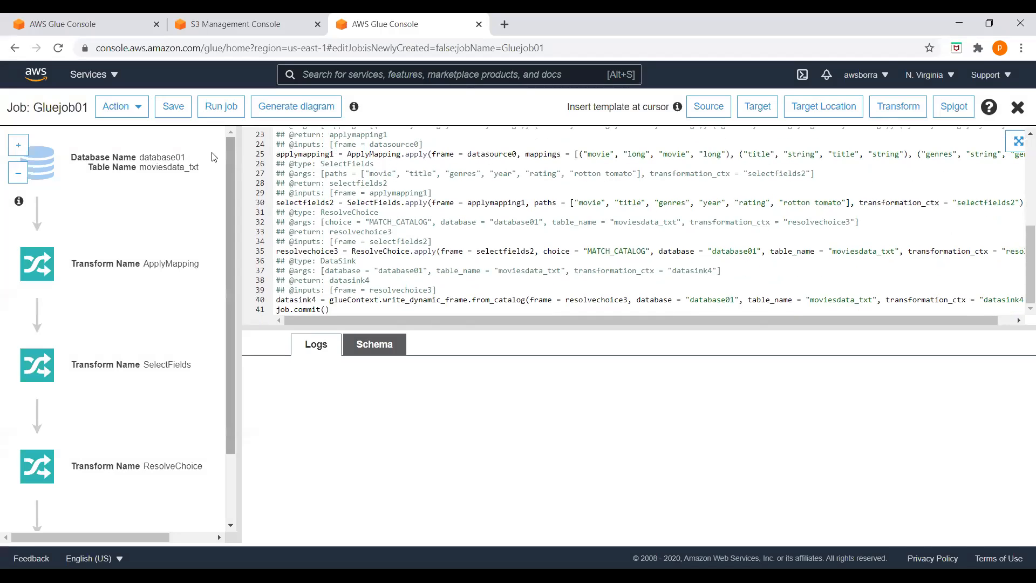
Step: Leave the script editor and open the data catalog's list of databases
click(18, 51)
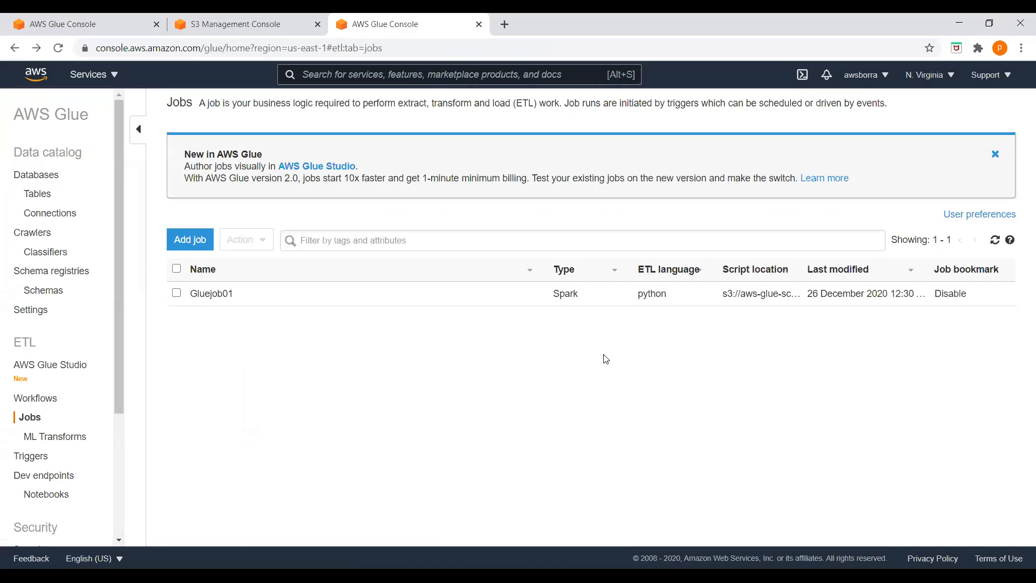
click(34, 176)
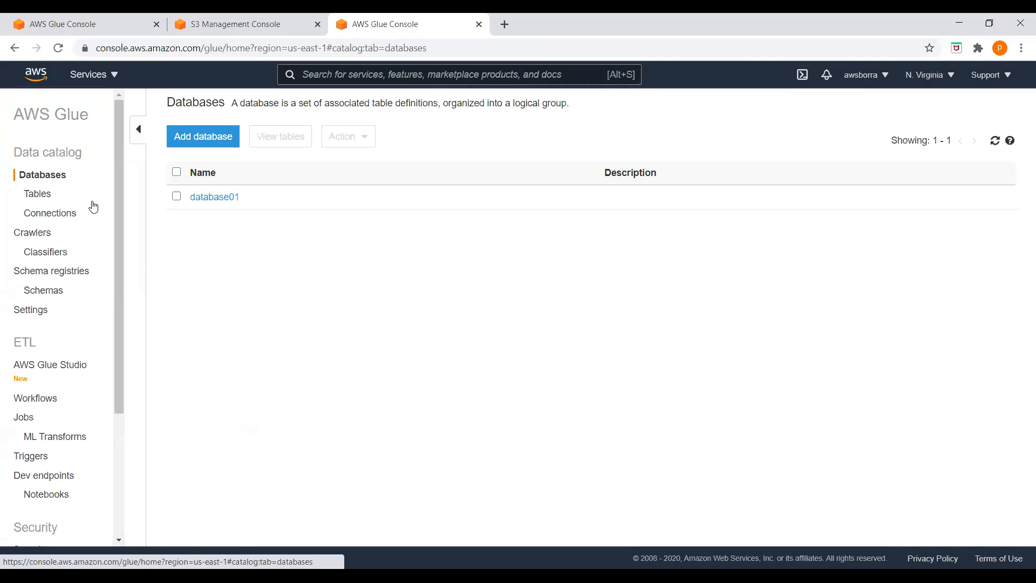